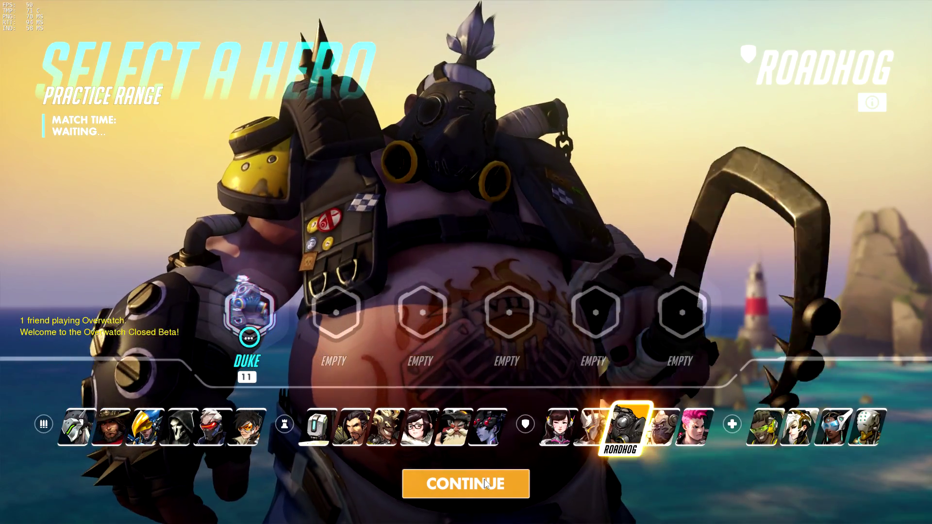
Enter the practice range as Roadhog and walk out of the spawn room toward the training bots
{"action": "left_click", "coordinate": [484, 479]}
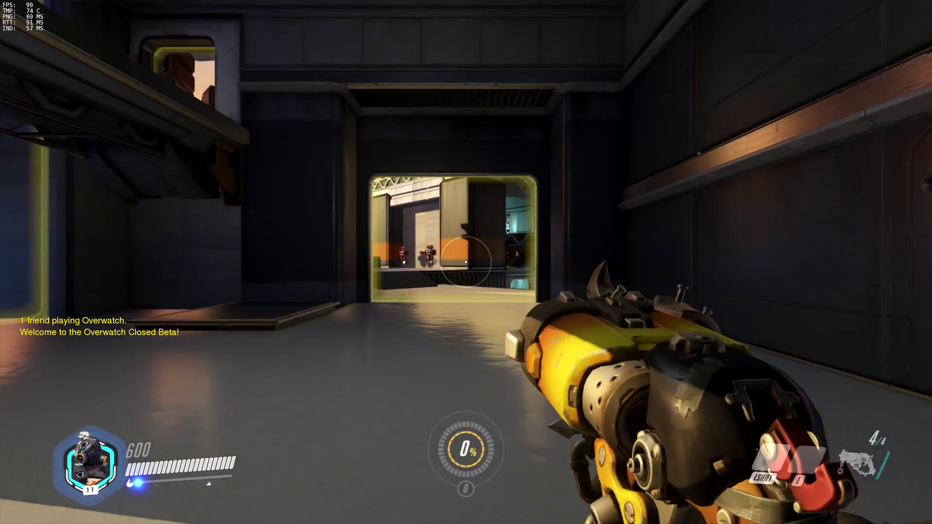
{"action": "key", "text": "w"}
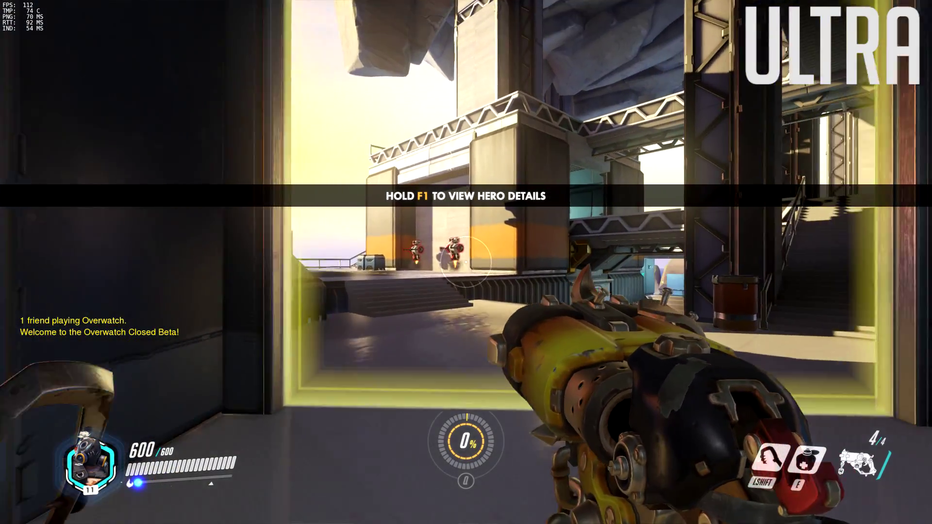
{"action": "key", "text": "w"}
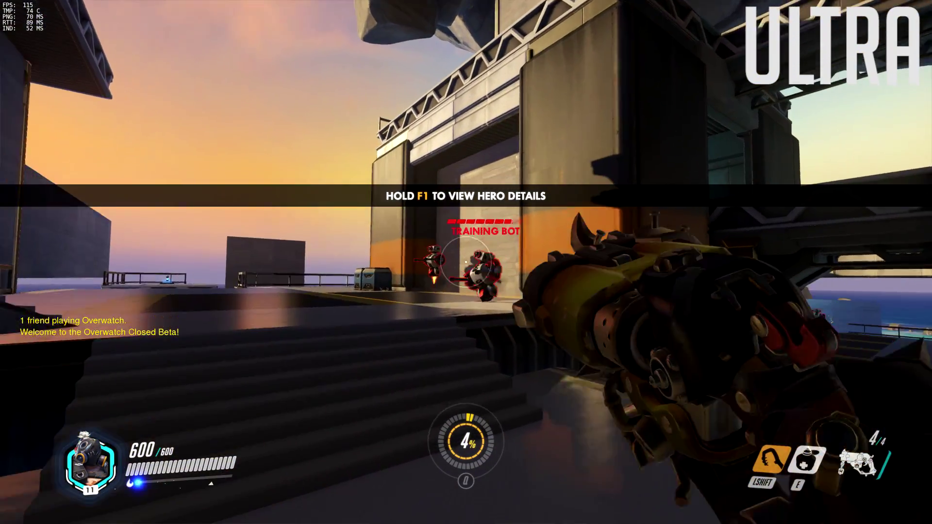
Hook the nearer training bot, shoot both bots in front of the large gate, and reload the scrap gun
{"action": "key", "text": "shift"}
{"action": "left_click", "coordinate": [466, 262]}
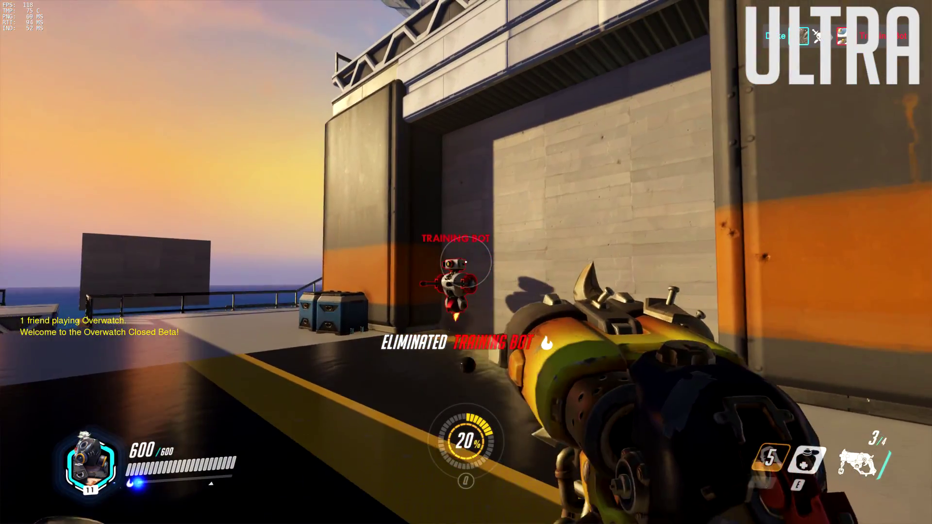
{"action": "left_click", "coordinate": [466, 262]}
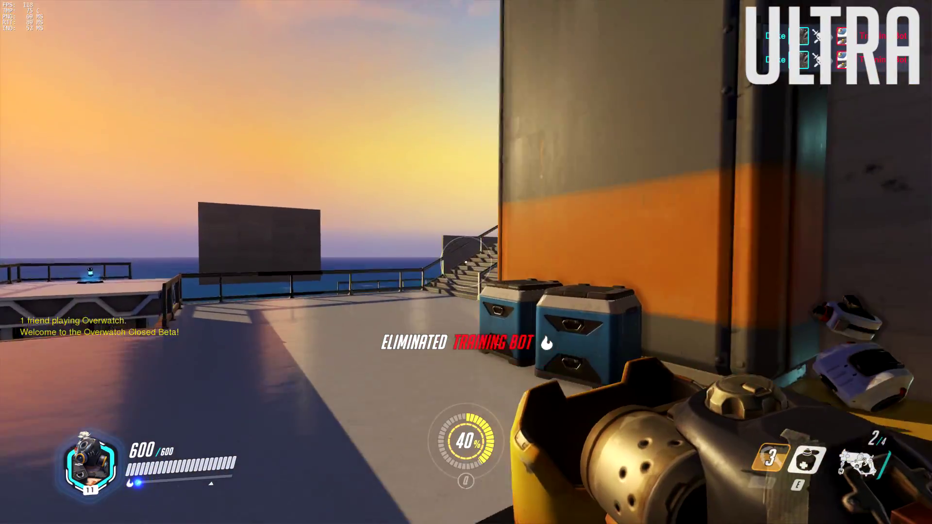
{"action": "key", "text": "r"}
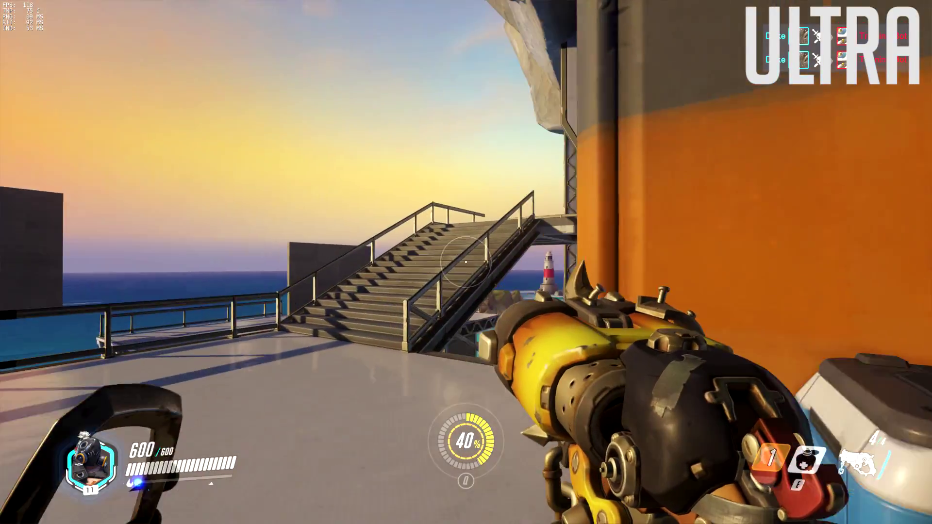
Climb the outdoor stairs to the upper walkway and swing the hook at the railing
{"action": "key", "text": "w"}
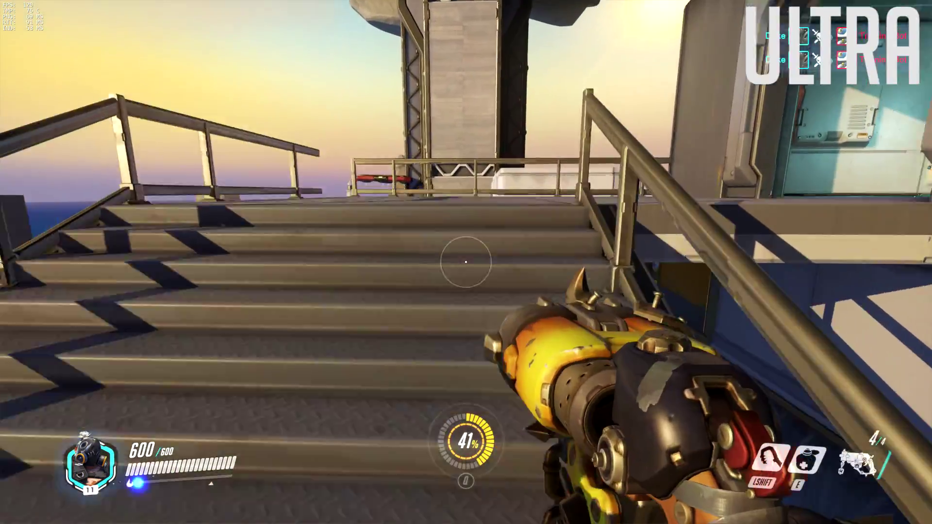
{"action": "key", "text": "w"}
{"action": "key", "text": "v"}
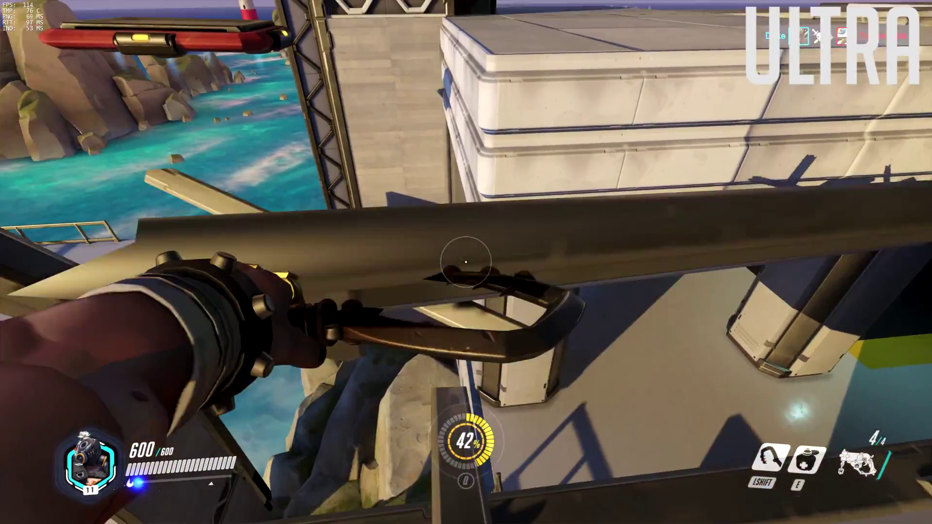
{"action": "key", "text": "s"}
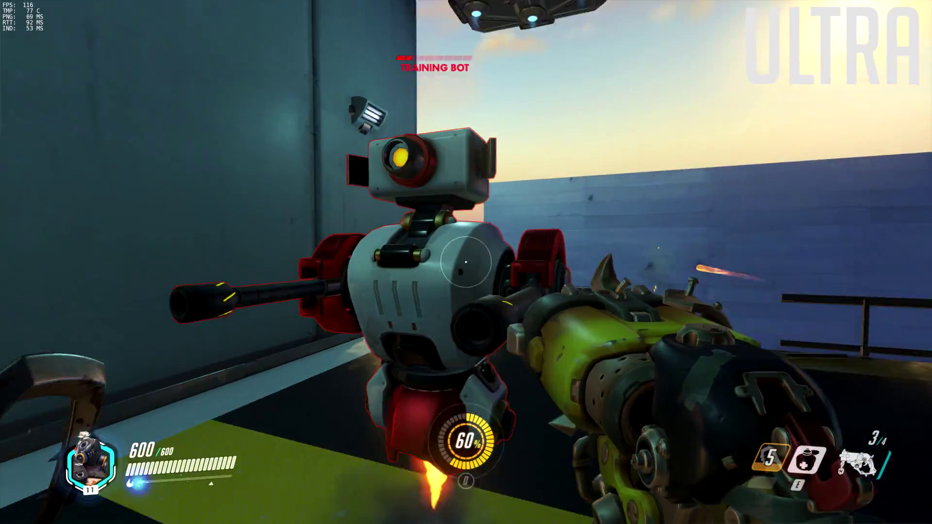
Eliminate the training bots around the teal-walled bay with gunshots and melee swings, and reload
{"action": "key", "text": "r"}
{"action": "key", "text": "w"}
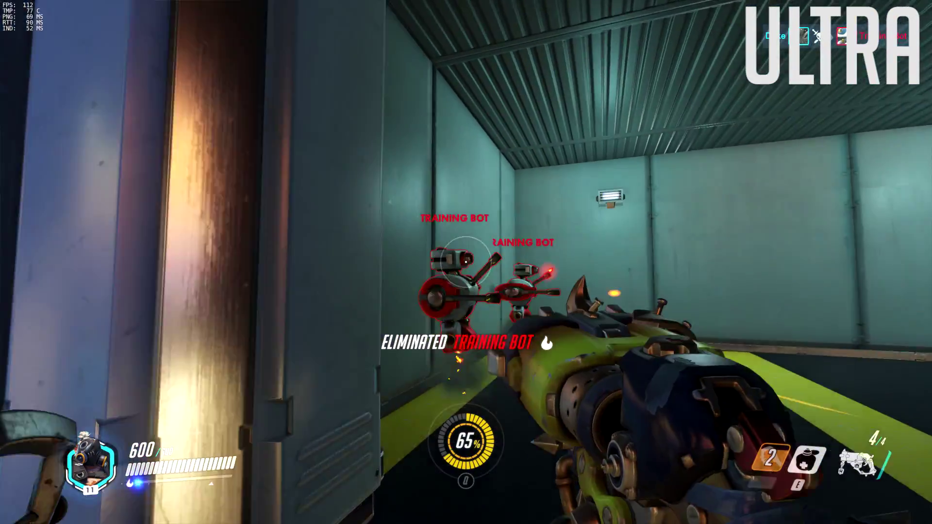
{"action": "left_click", "coordinate": [466, 262]}
{"action": "key", "text": "v"}
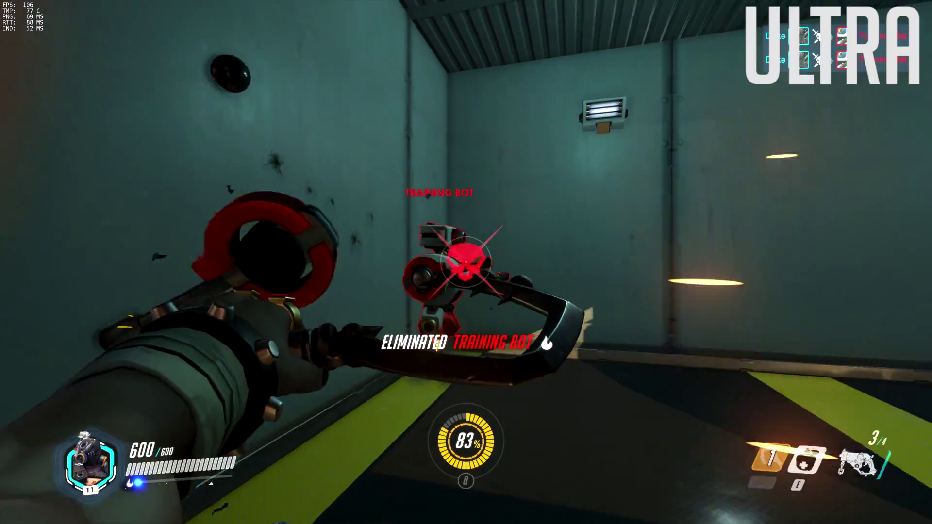
{"action": "left_click", "coordinate": [466, 262]}
{"action": "key", "text": "v"}
{"action": "key", "text": "w"}
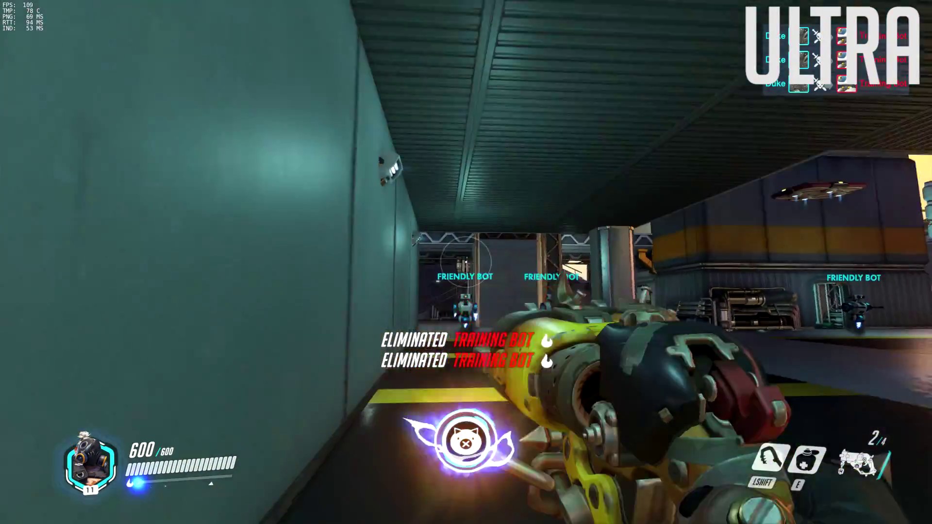
{"action": "key", "text": "r"}
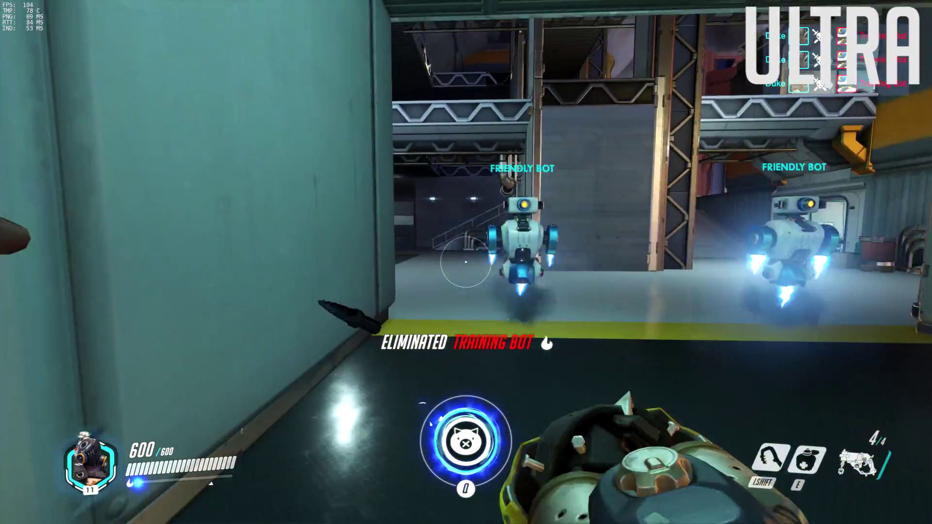
Advance to the orange-striped floor and unleash Roadhog's ultimate on the training bots there
{"action": "key", "text": "w"}
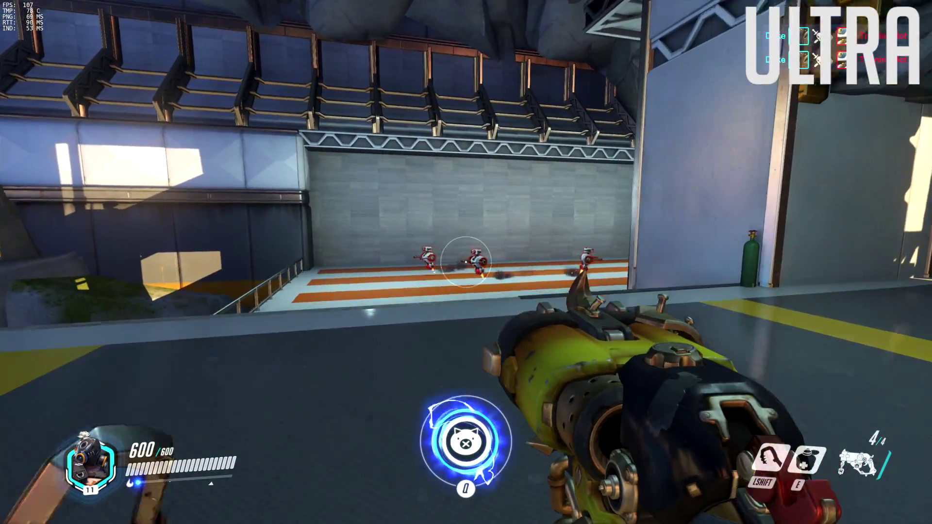
{"action": "key", "text": "w"}
{"action": "key", "text": "q"}
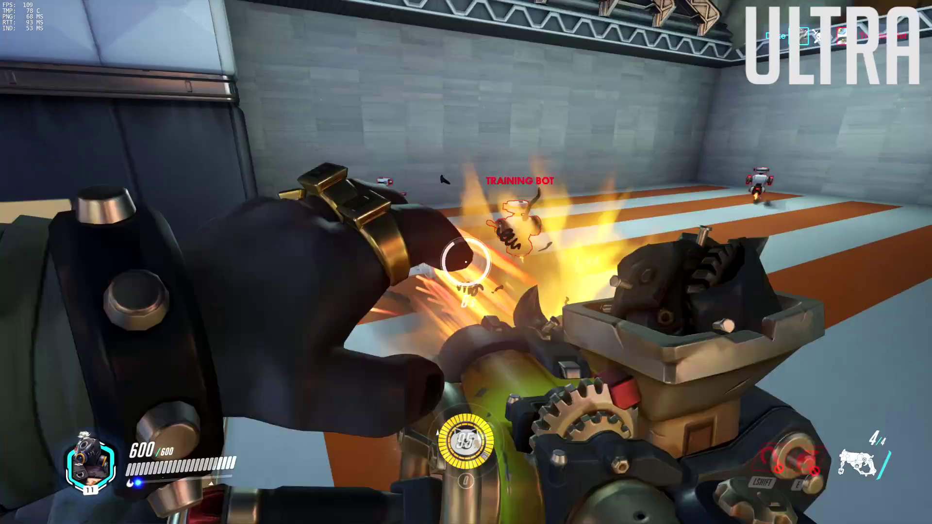
{"action": "key", "text": "w"}
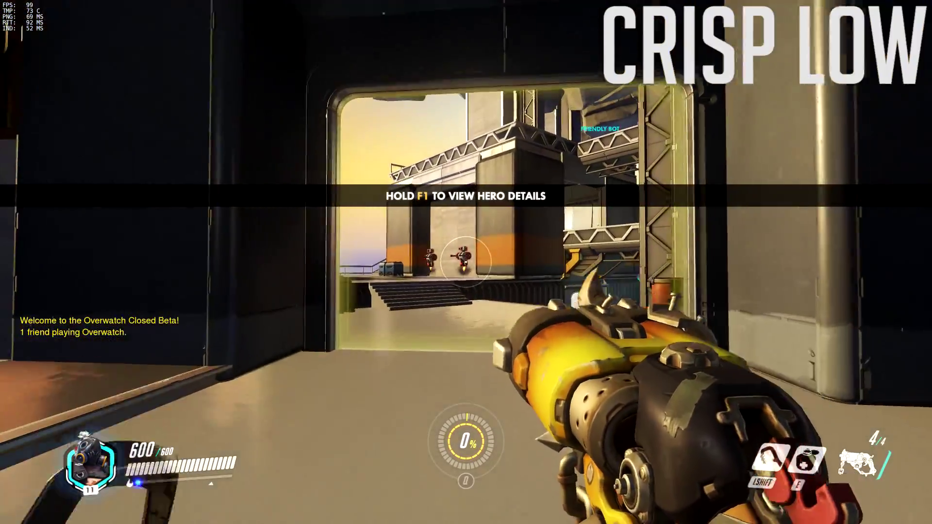
Hook the first training bot outside the spawn room and finish it with a shot and a melee swing
{"action": "key", "text": "shift"}
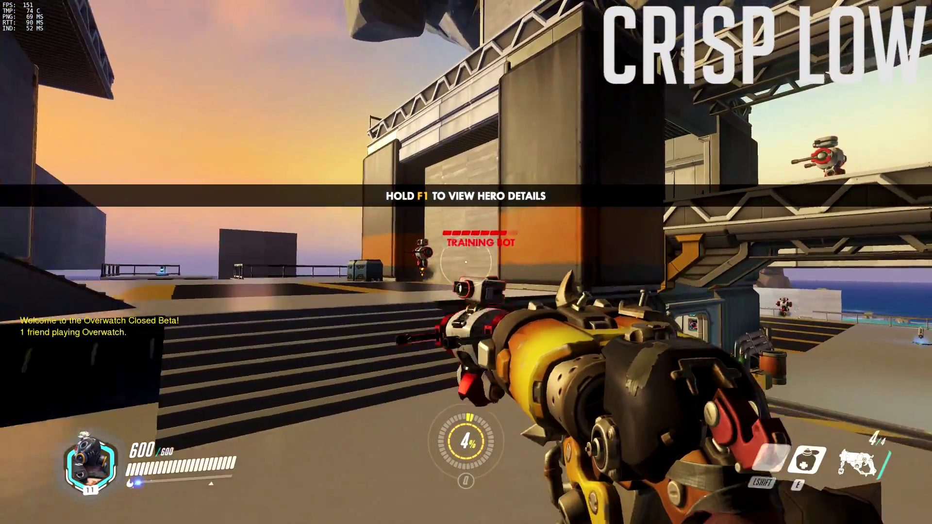
{"action": "key", "text": "w"}
{"action": "left_click", "coordinate": [466, 262]}
{"action": "key", "text": "v"}
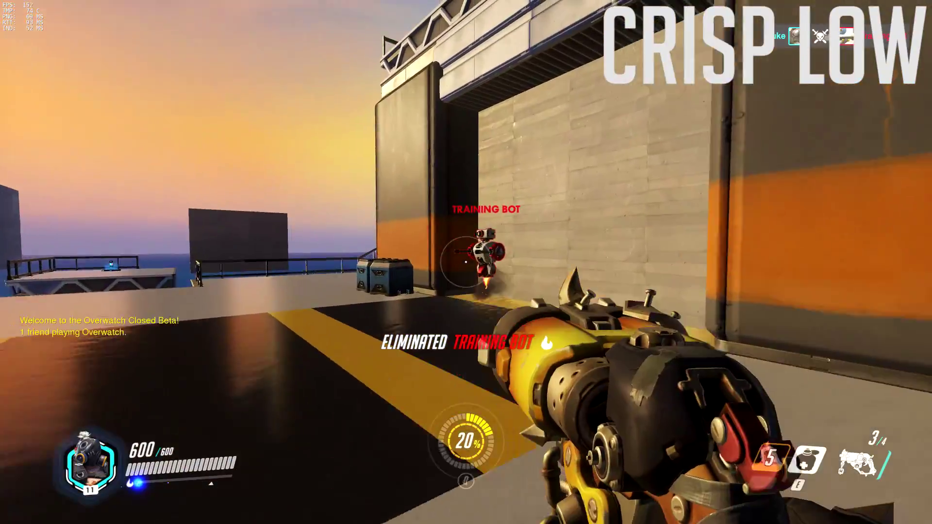
Shoot the second training bot by the large gate while strafing, and finish it with a melee swing
{"action": "left_click", "coordinate": [466, 262]}
{"action": "key", "text": "a"}
{"action": "left_click", "coordinate": [466, 263]}
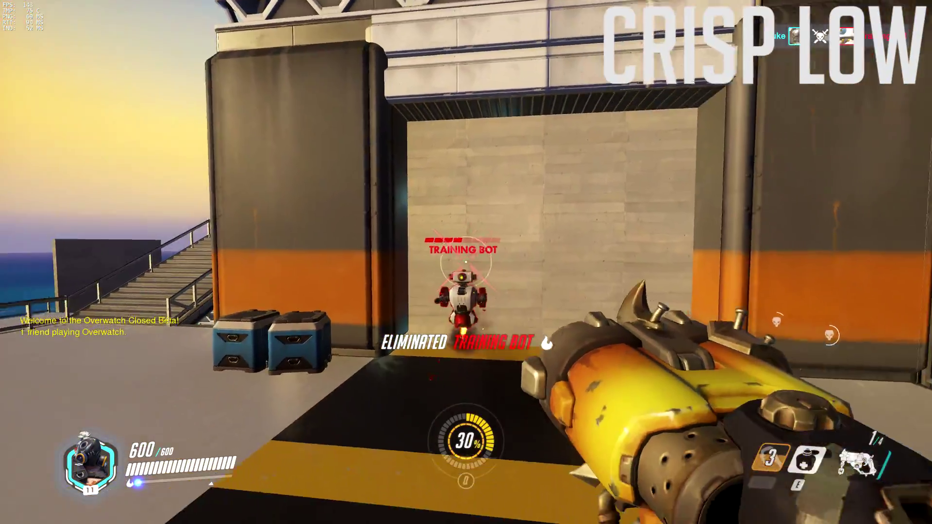
{"action": "left_click", "coordinate": [466, 262]}
{"action": "key", "text": "s"}
{"action": "key", "text": "w"}
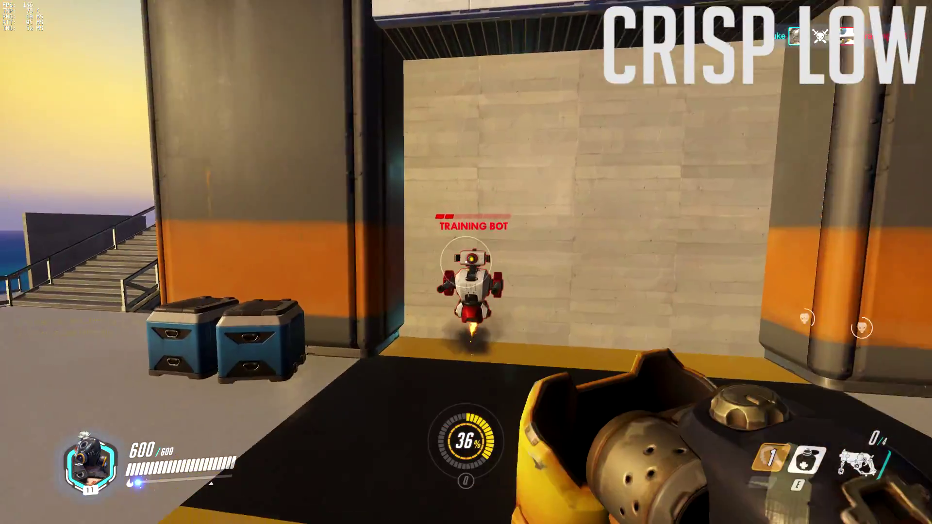
{"action": "key", "text": "v"}
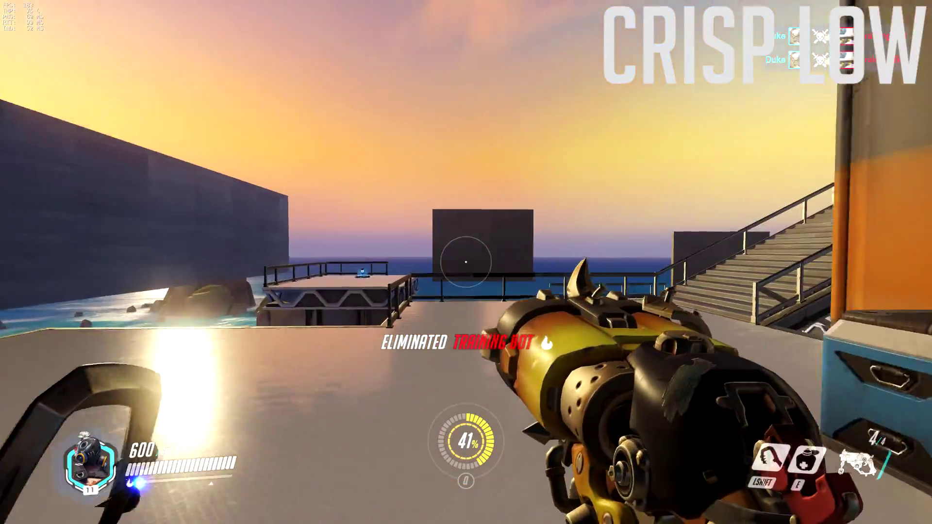
Go up the outdoor stairs to the railing overlooking the sea and make several melee swings
{"action": "key", "text": "w"}
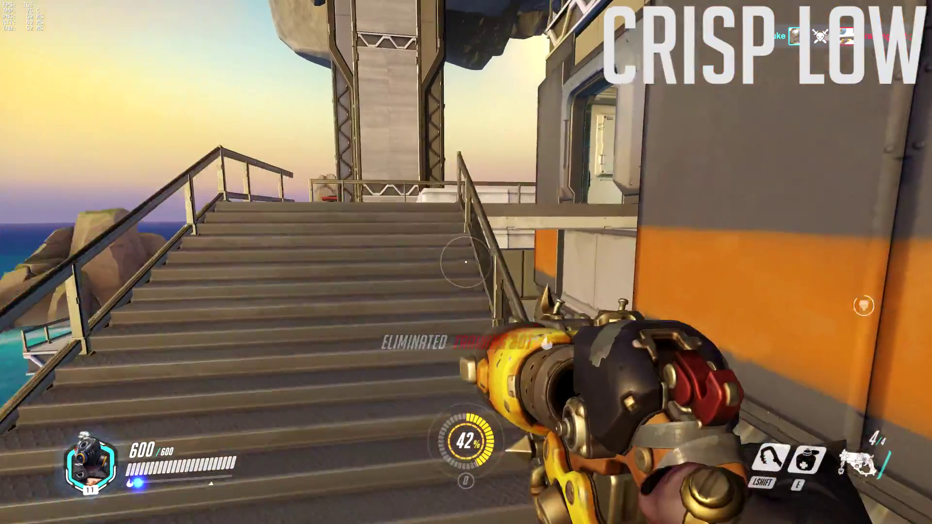
{"action": "key", "text": "w"}
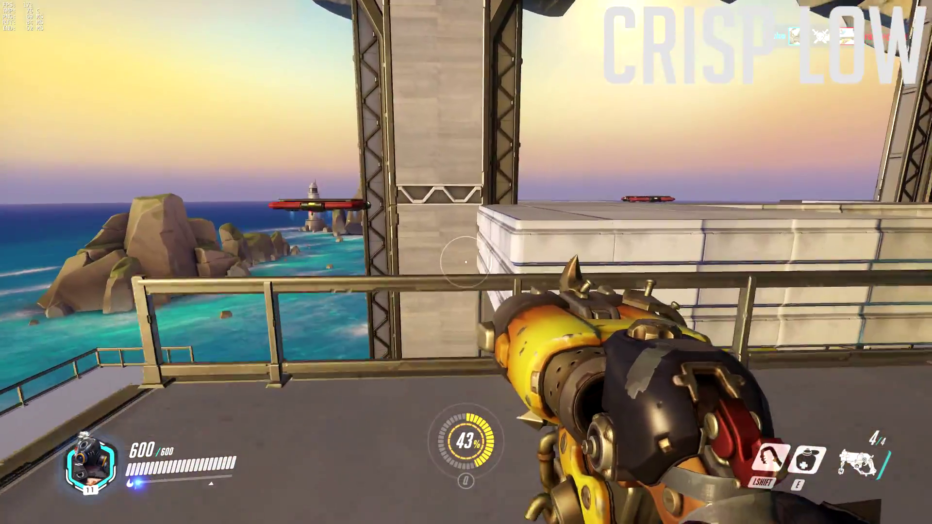
{"action": "key", "text": "v"}
{"action": "key", "text": "w"}
{"action": "key", "text": "v"}
{"action": "key", "text": "v"}
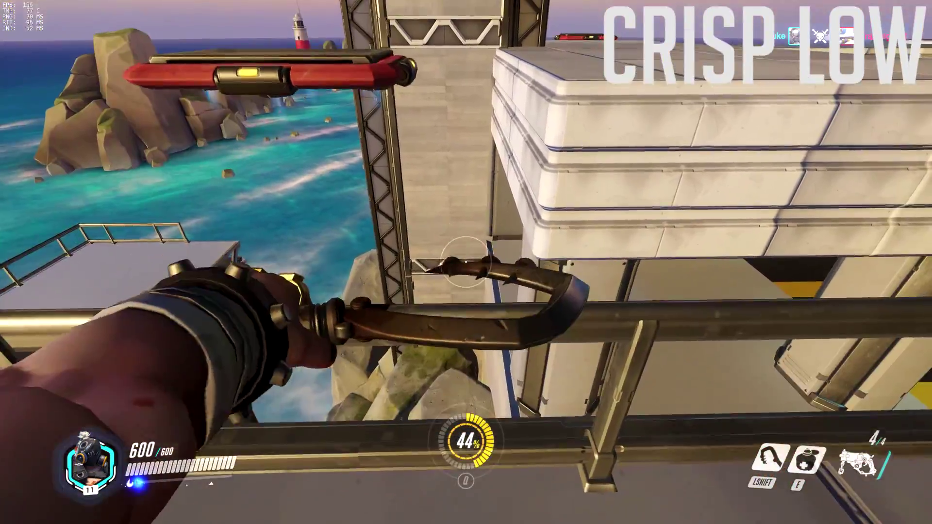
Jump across the floating platform to the rooftops, and hook and shoot the training bot on the striped deck
{"action": "key", "text": "w"}
{"action": "key", "text": "space"}
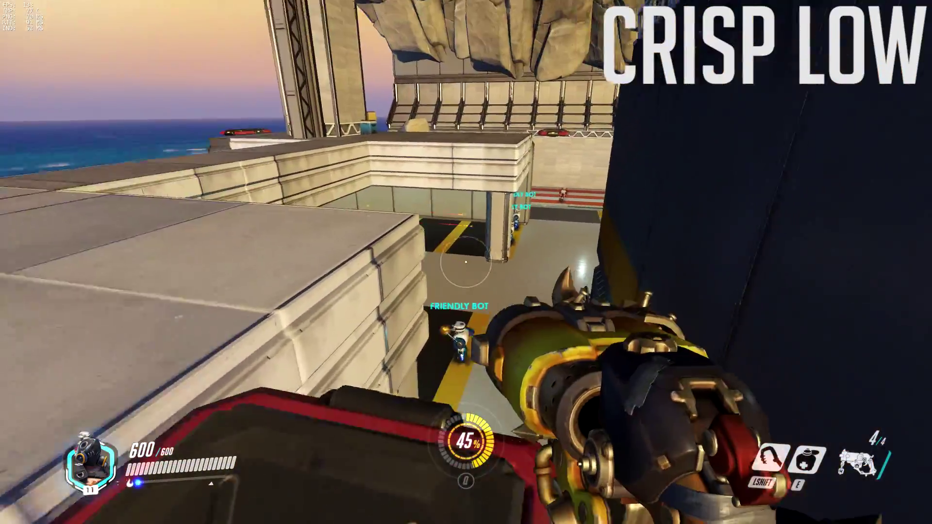
{"action": "key", "text": "w"}
{"action": "key", "text": "space"}
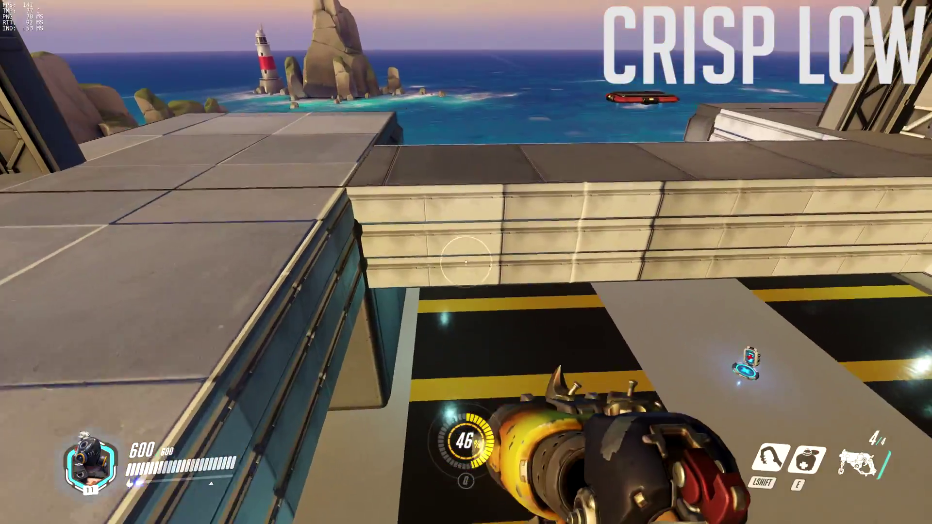
{"action": "key", "text": "shift"}
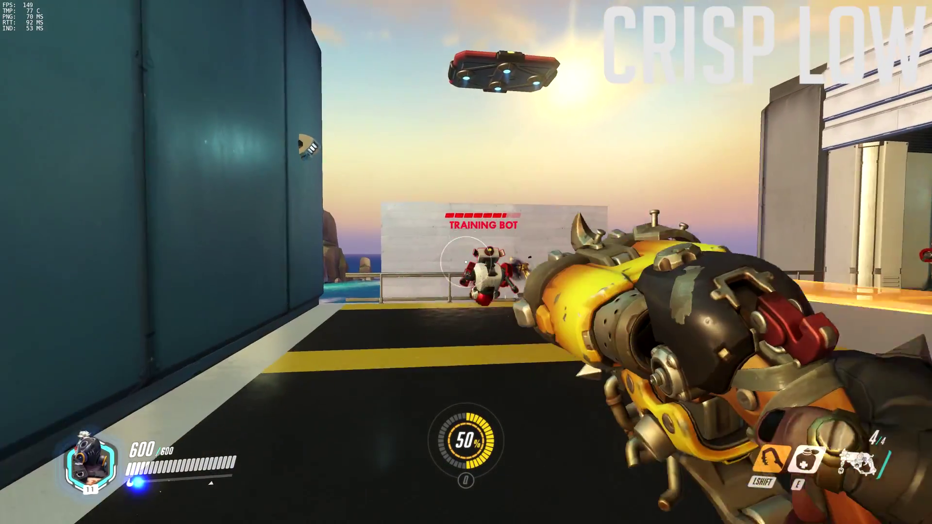
{"action": "left_click", "coordinate": [466, 262]}
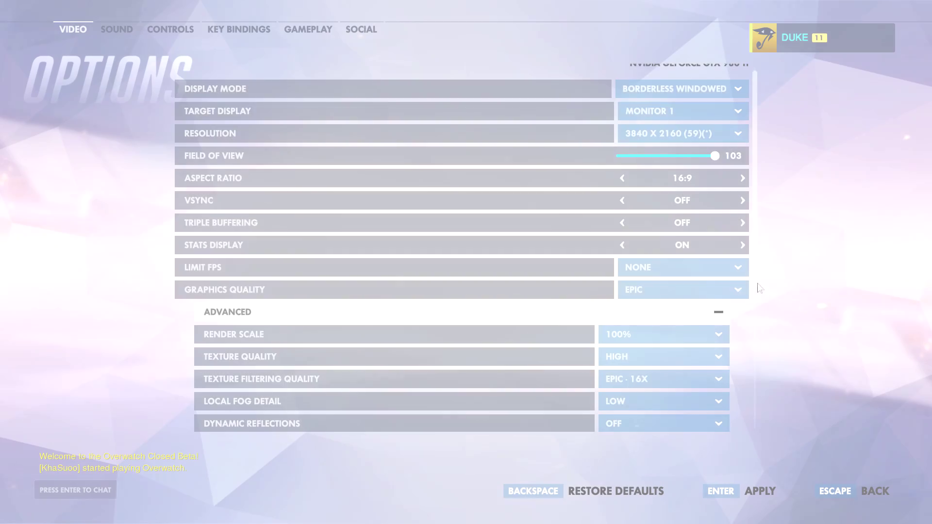
Review the advanced video settings and the available antialias quality levels
{"action": "scroll", "coordinate": [677, 279], "scroll_direction": "down", "scroll_amount": 2}
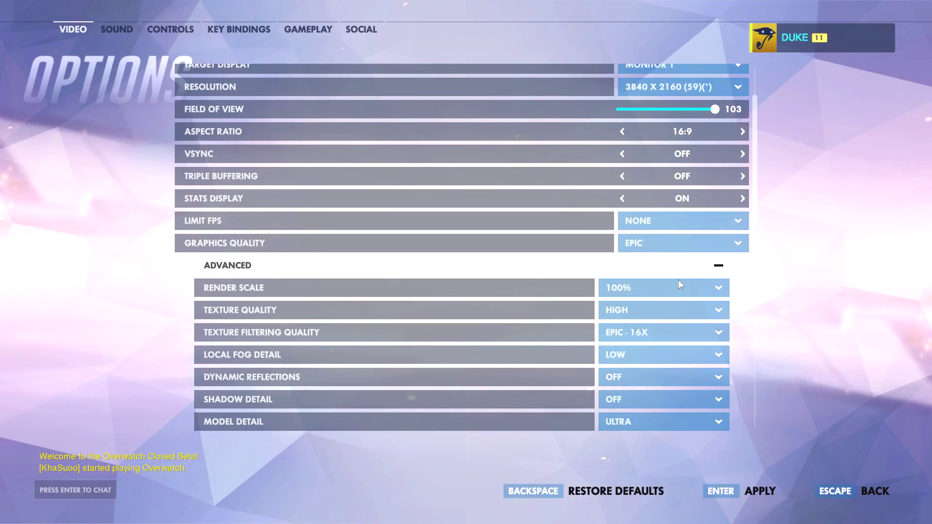
{"action": "left_click", "coordinate": [680, 282]}
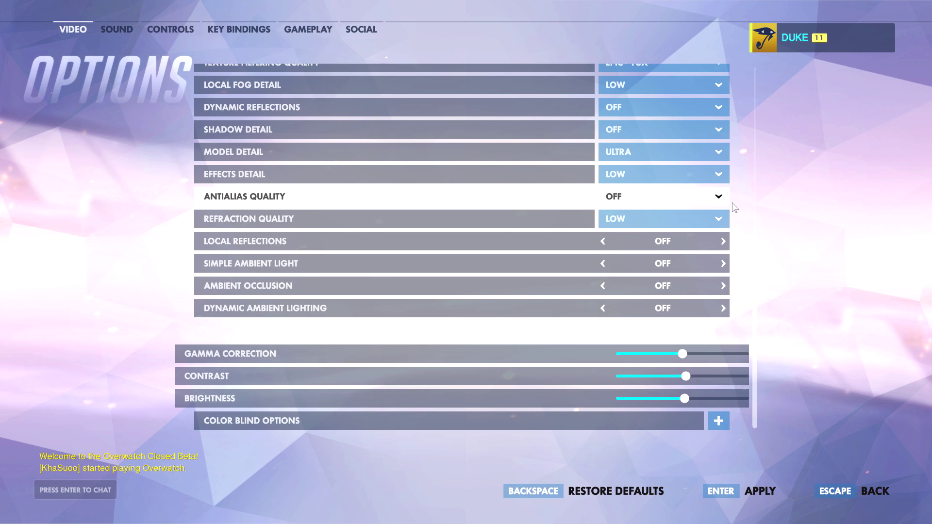
{"action": "left_click", "coordinate": [717, 198]}
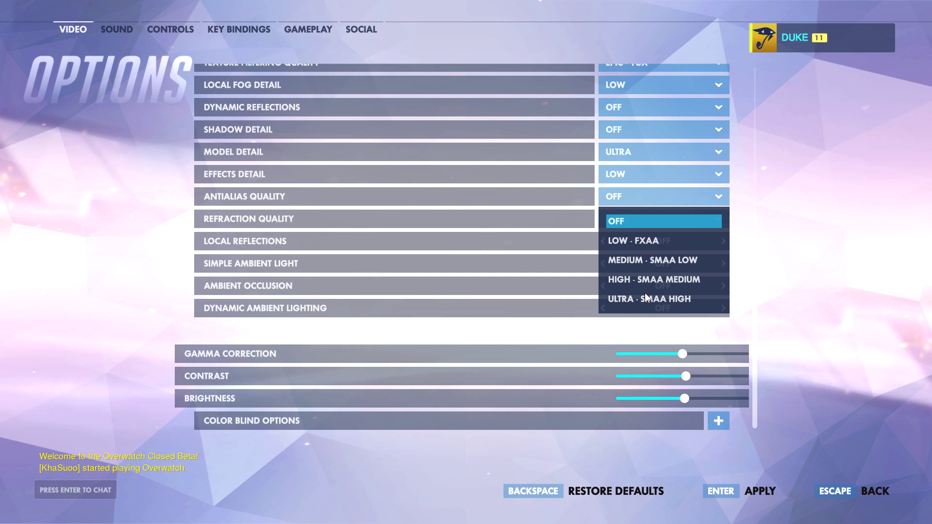
{"action": "left_click", "coordinate": [770, 228]}
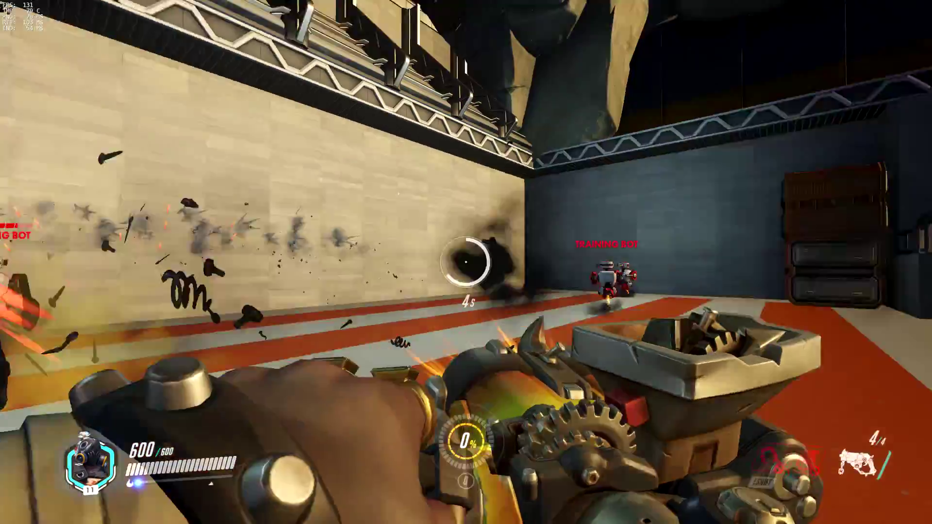
Fire Roadhog's ultimate at the training bots on the red-striped floor
{"action": "left_click", "coordinate": [466, 262]}
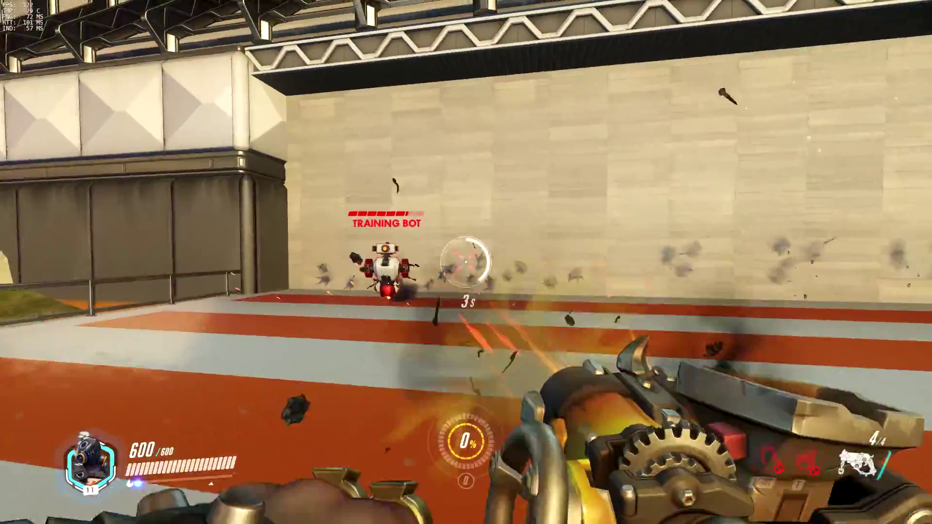
{"action": "left_click", "coordinate": [466, 262]}
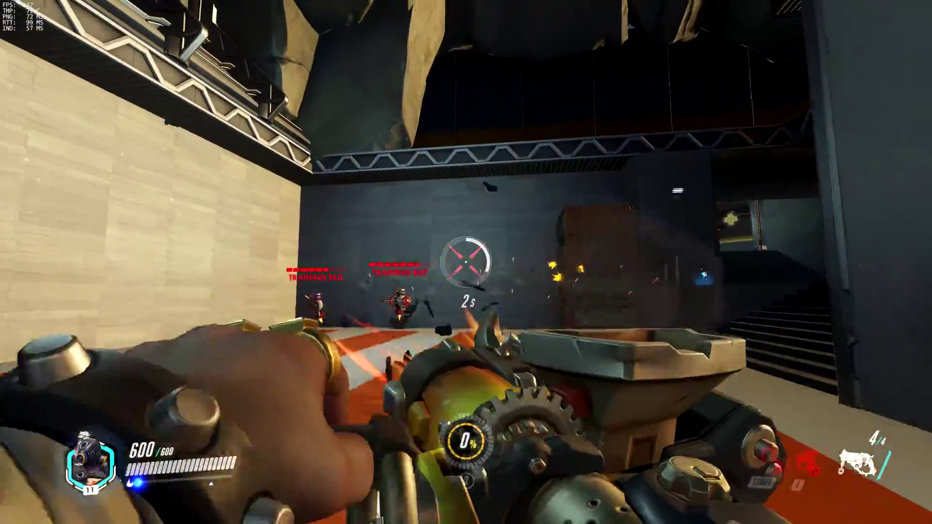
{"action": "key", "text": "shift"}
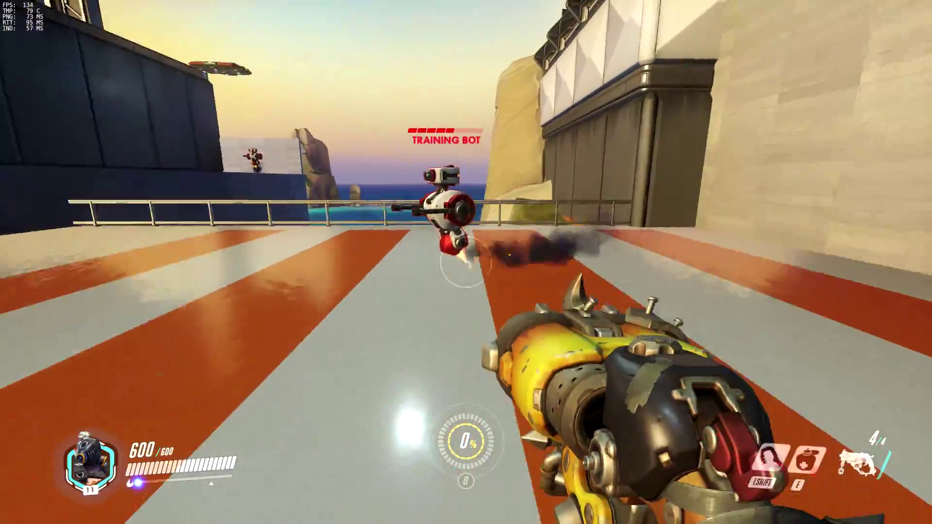
Attack the remaining training bots on the red-striped floor with gunshots and melee swings
{"action": "left_click", "coordinate": [466, 262]}
{"action": "key", "text": "v"}
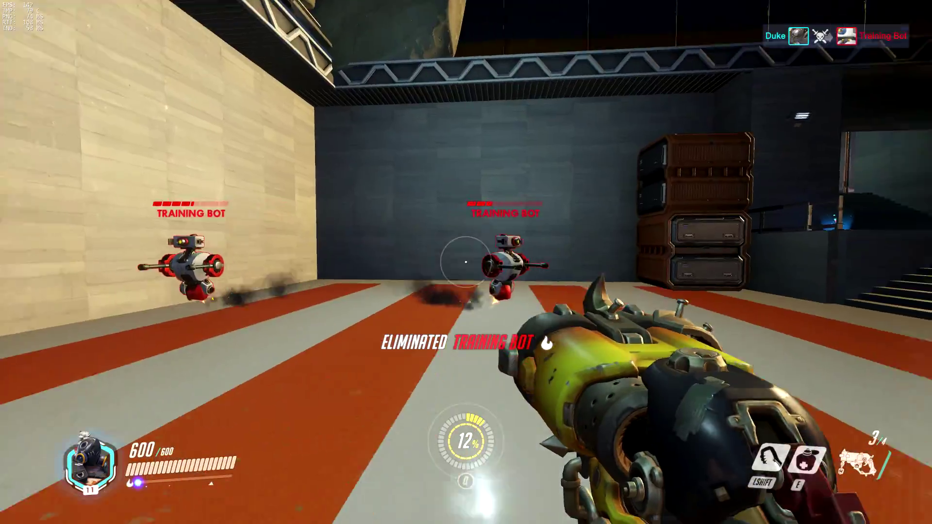
{"action": "left_click", "coordinate": [466, 262]}
{"action": "key", "text": "v"}
{"action": "key", "text": "v"}
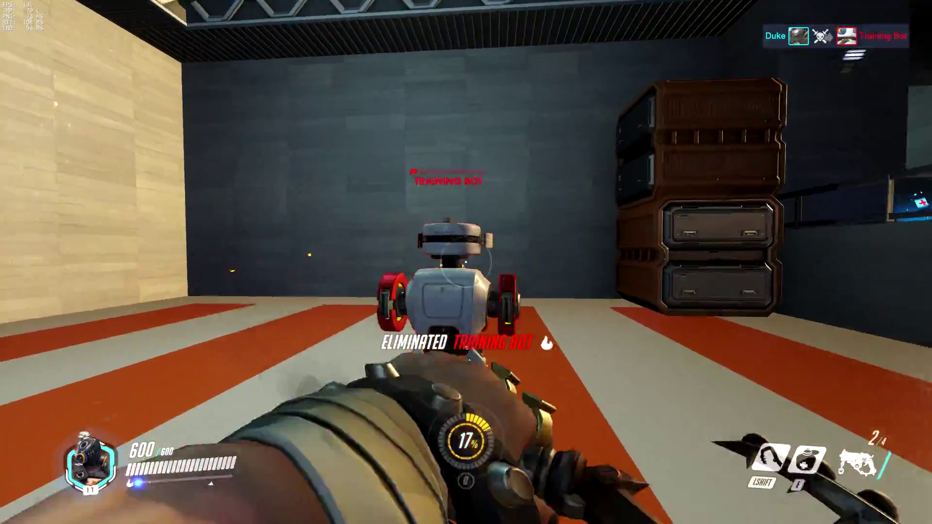
Reload and shoot down the training bots left on the red-striped floor
{"action": "key", "text": "r"}
{"action": "left_click", "coordinate": [465, 262]}
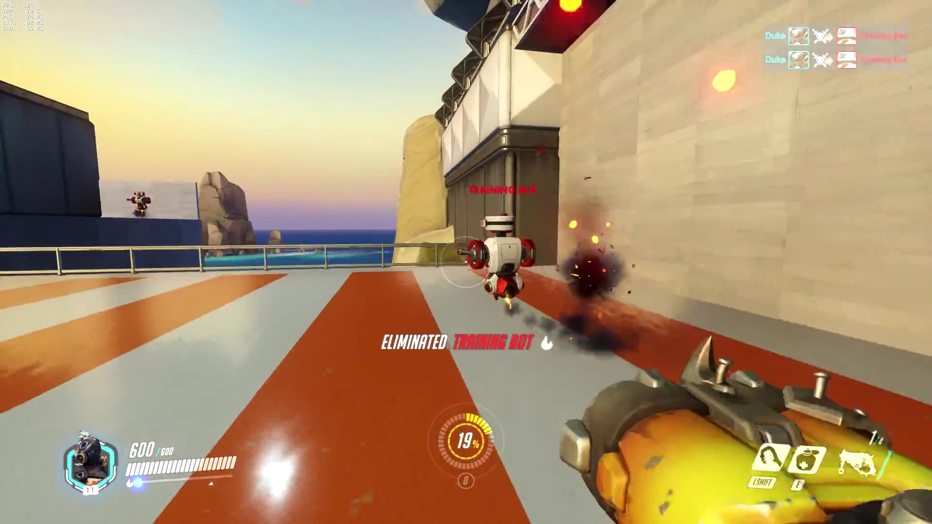
{"action": "left_click", "coordinate": [465, 262]}
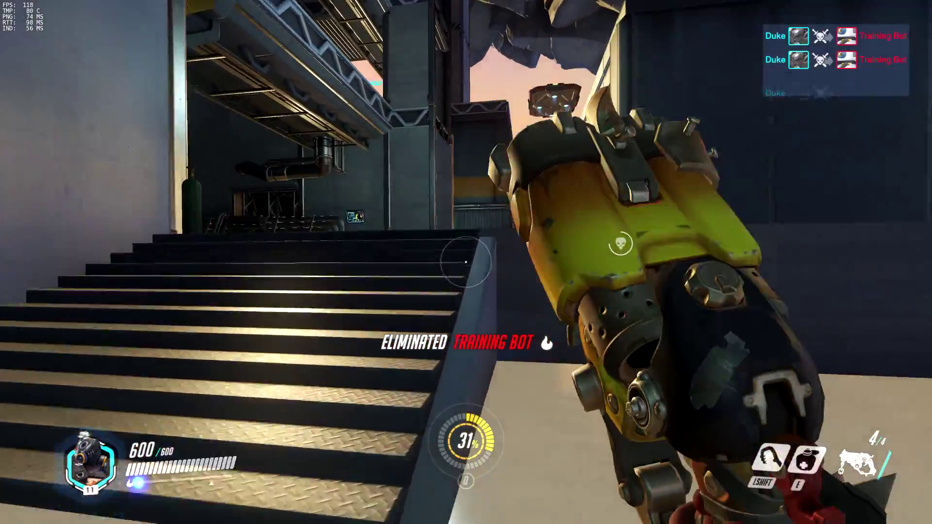
Hook and shoot the training bot at the far end of the seaside ledge, reload, and leave the match view
{"action": "key", "text": "shift"}
{"action": "right_click", "coordinate": [466, 262]}
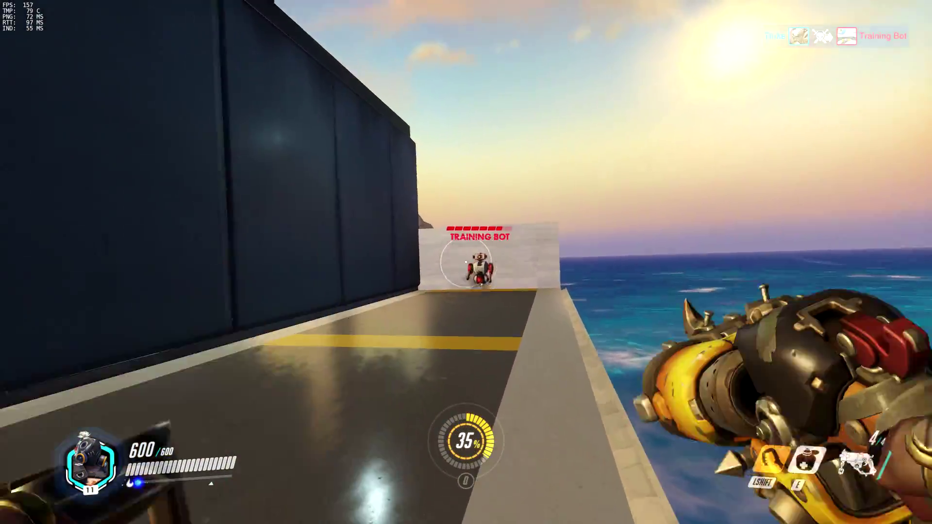
{"action": "left_click", "coordinate": [466, 262]}
{"action": "right_click", "coordinate": [466, 262]}
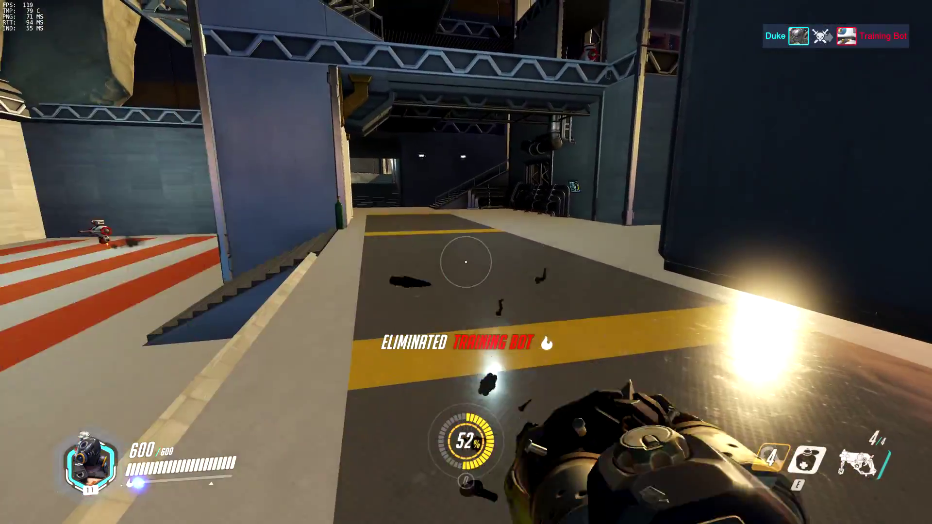
{"action": "key", "text": "r"}
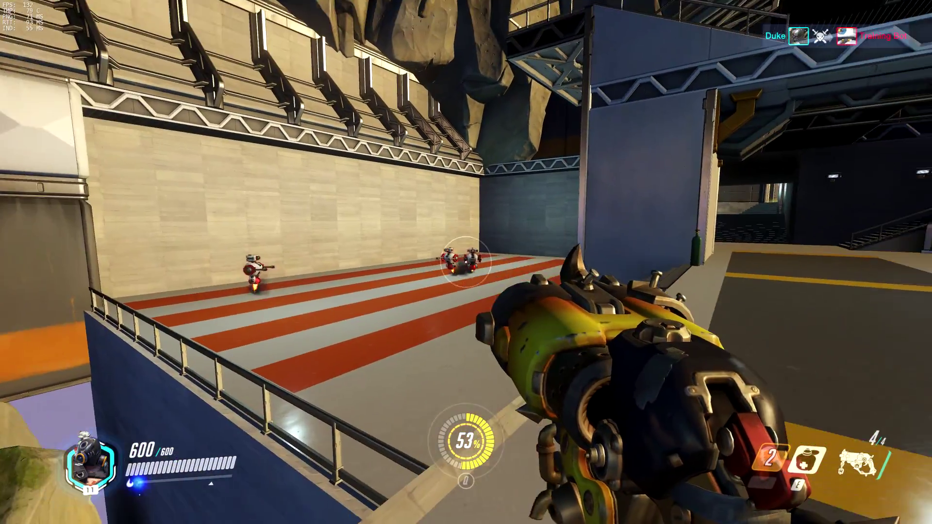
{"action": "key", "text": "Escape"}
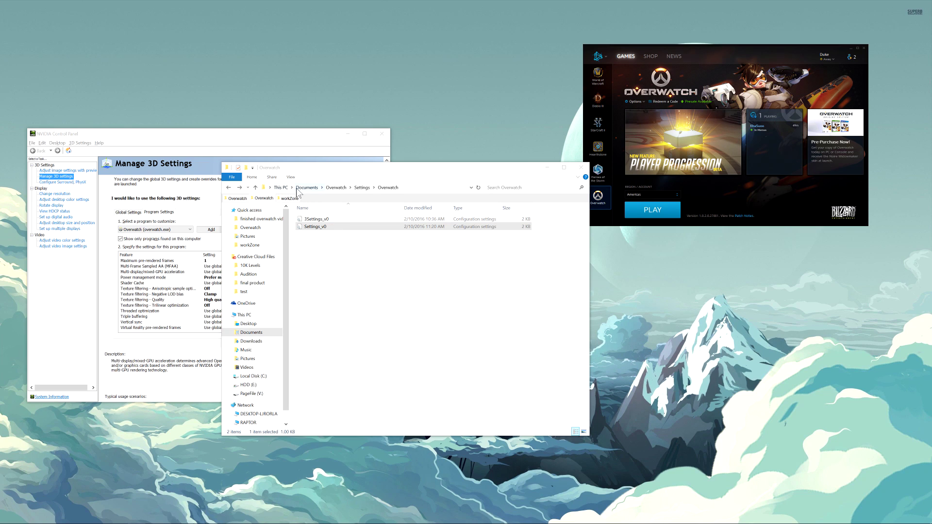
Switch to File Explorer, review the GPU, render and sound entries in Settings_v0 with Notepad, and close the file
{"action": "double_click", "coordinate": [328, 229]}
{"action": "left_click_drag", "start_coordinate": [541, 175], "coordinate": [539, 203]}
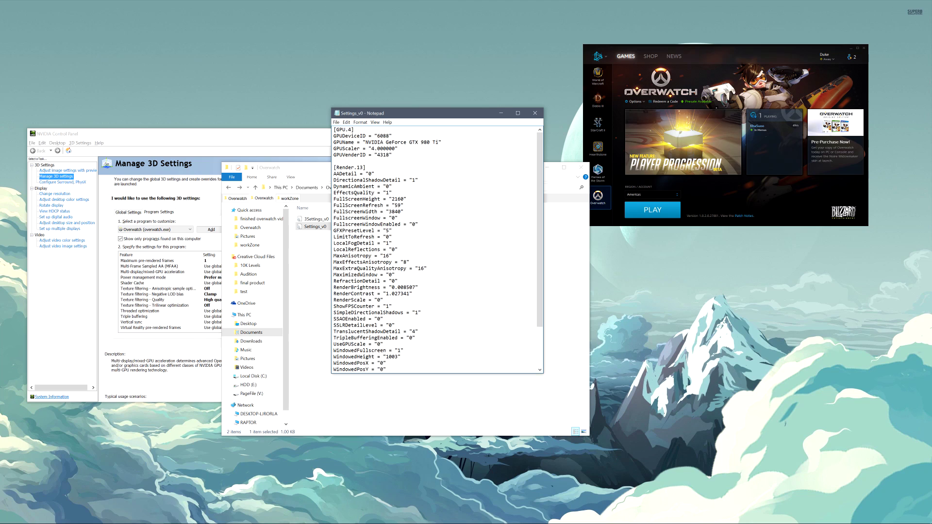
{"action": "left_click_drag", "start_coordinate": [539, 203], "coordinate": [539, 243]}
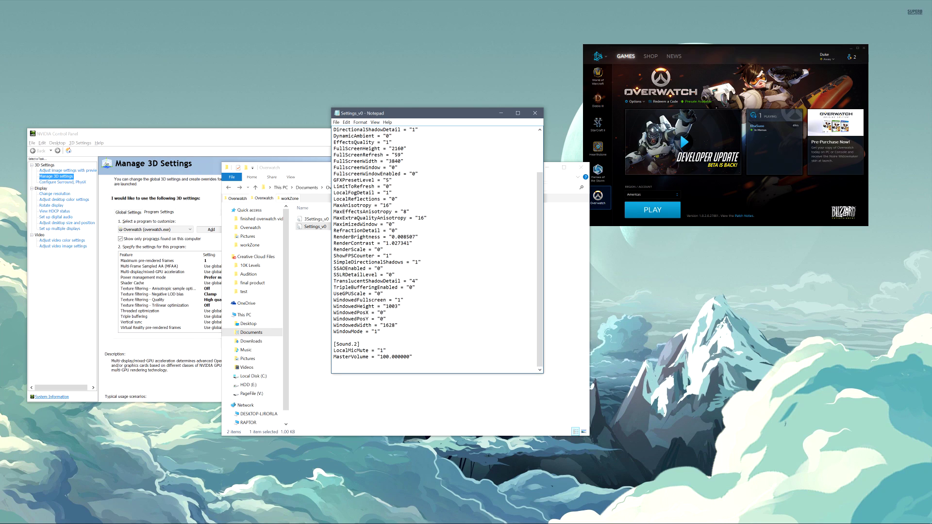
{"action": "left_click_drag", "start_coordinate": [539, 257], "coordinate": [540, 203]}
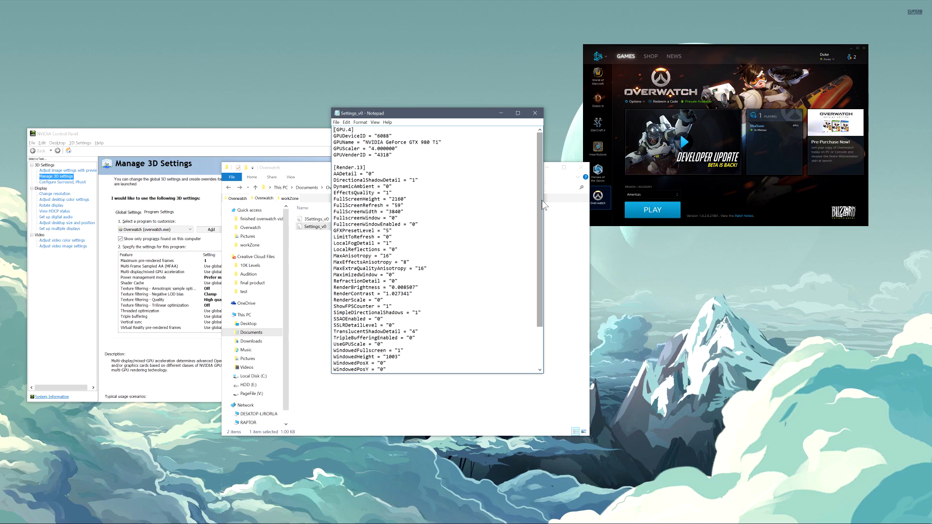
{"action": "scroll", "coordinate": [437, 250], "scroll_direction": "down", "scroll_amount": 3}
{"action": "scroll", "coordinate": [437, 250], "scroll_direction": "up", "scroll_amount": 2}
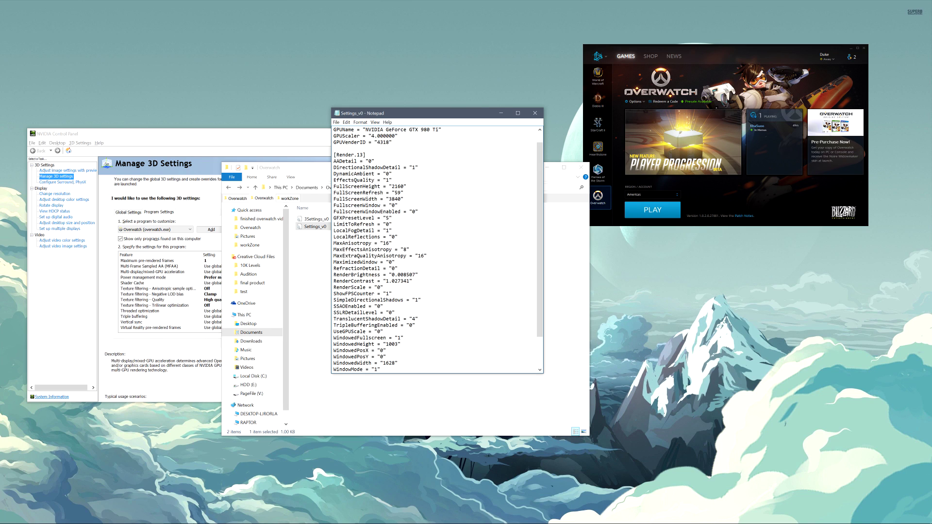
{"action": "scroll", "coordinate": [436, 250], "scroll_direction": "down", "scroll_amount": 2}
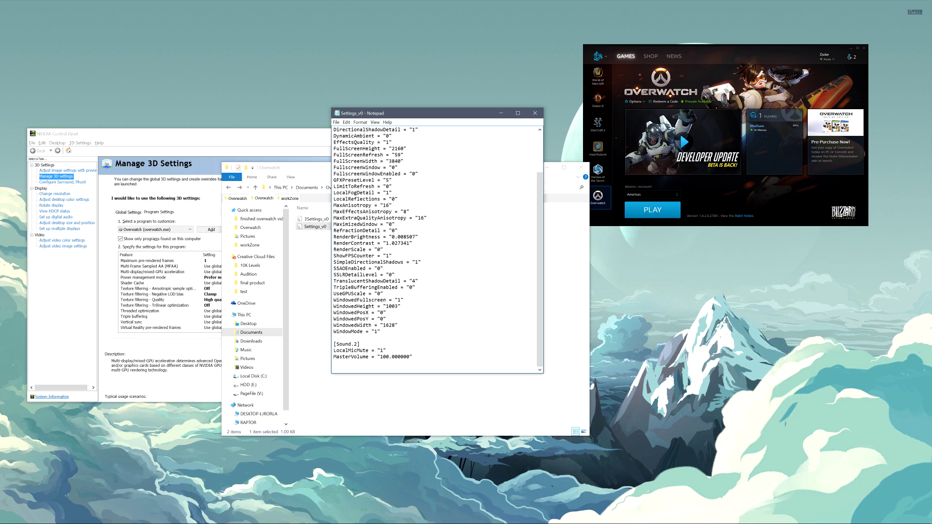
{"action": "left_click", "coordinate": [535, 113]}
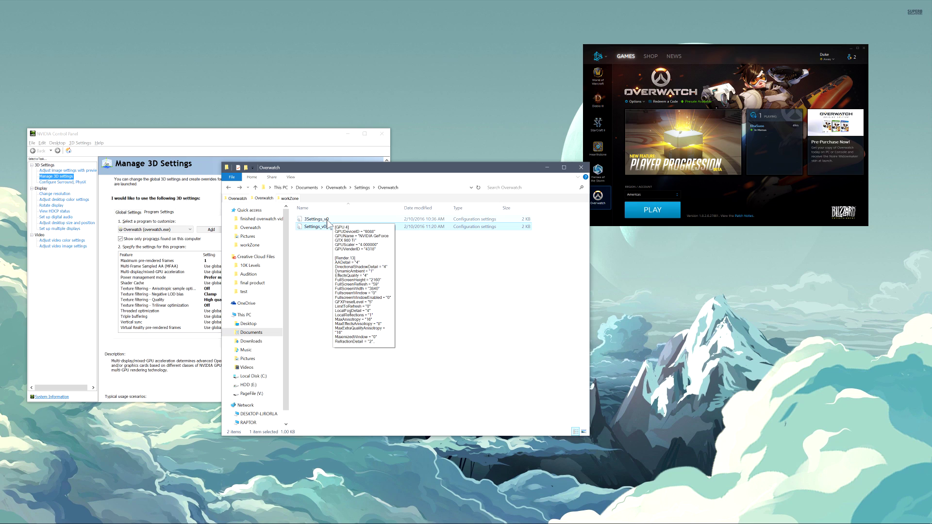
Open 3Settings_v0, review its render entries for comparison, and close it
{"action": "double_click", "coordinate": [327, 220]}
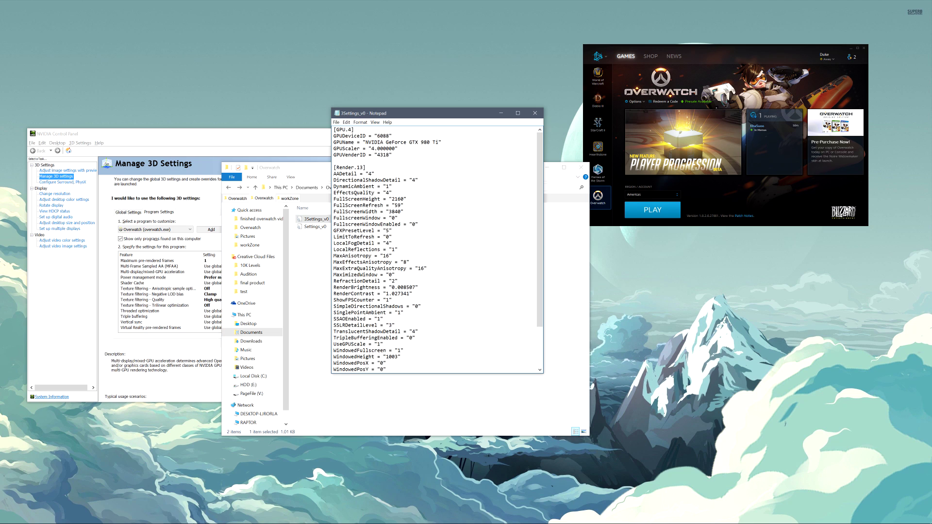
{"action": "scroll", "coordinate": [540, 200], "scroll_direction": "down", "scroll_amount": 3}
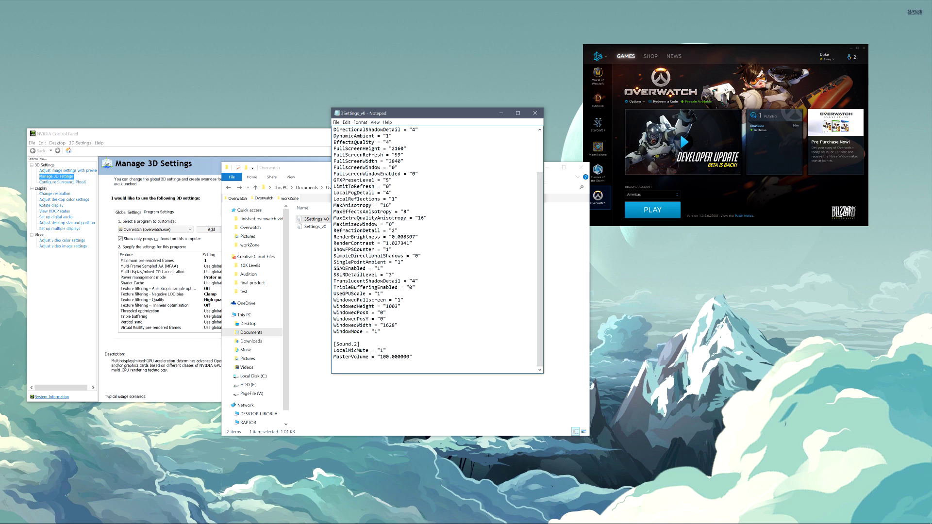
{"action": "scroll", "coordinate": [437, 247], "scroll_direction": "up", "scroll_amount": 3}
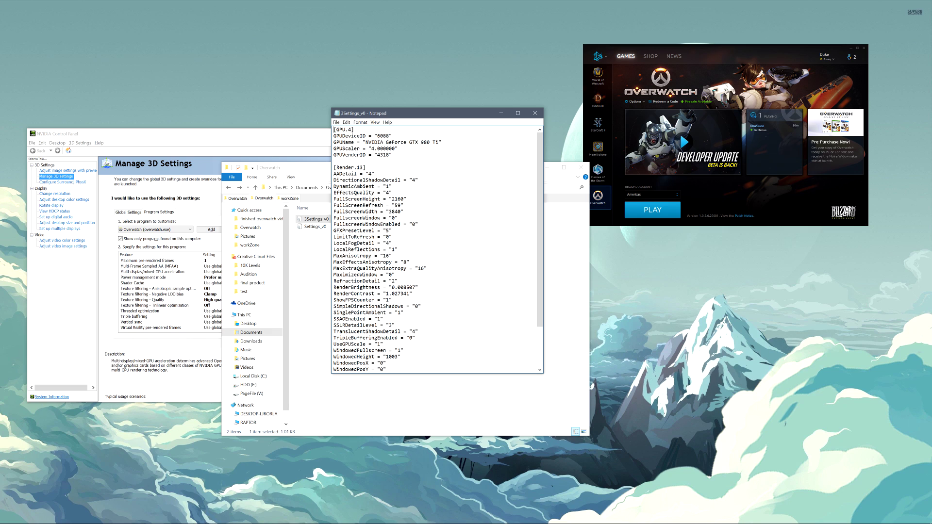
{"action": "left_click", "coordinate": [535, 113]}
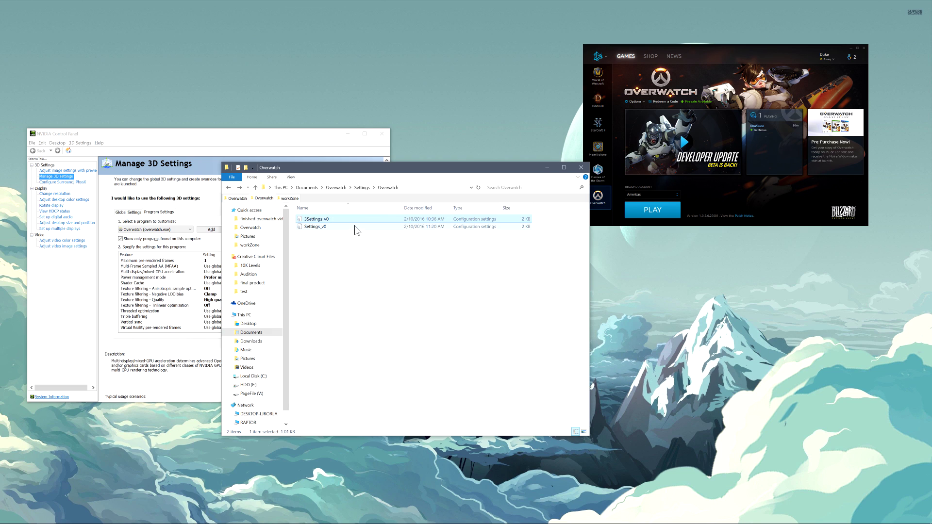
Rename the Settings_v0 configuration file as 1Settings_v0
{"action": "right_click", "coordinate": [321, 226]}
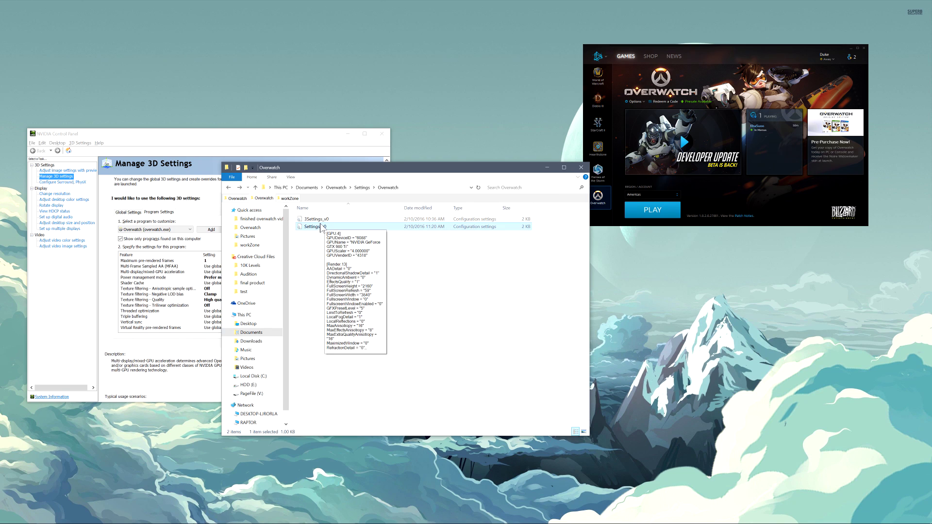
{"action": "key", "text": "m"}
{"action": "key", "text": "Left"}
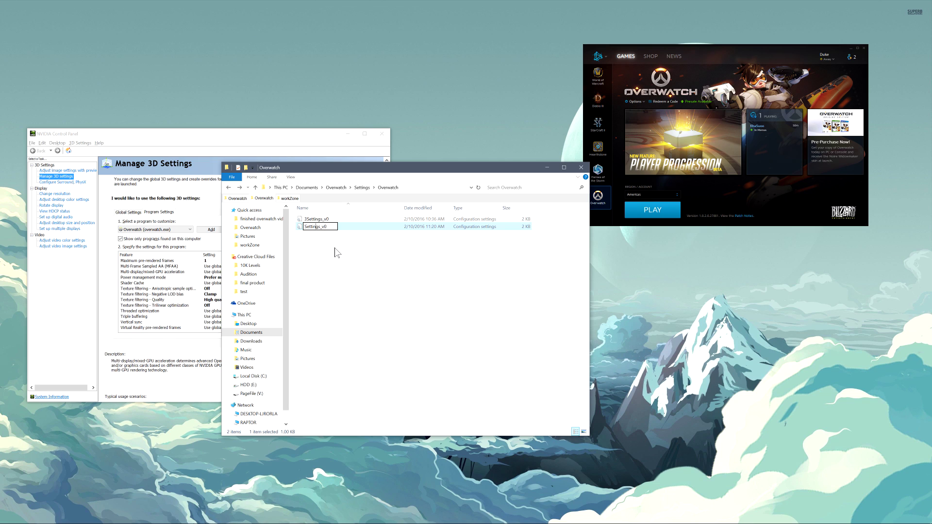
{"action": "type", "text": "1"}
{"action": "key", "text": "Return"}
Rename the 3Settings_v0 configuration file as Settings_v0
{"action": "left_click", "coordinate": [321, 228]}
{"action": "key", "text": "F2"}
{"action": "key", "text": "Right"}
{"action": "key", "text": "Left"}
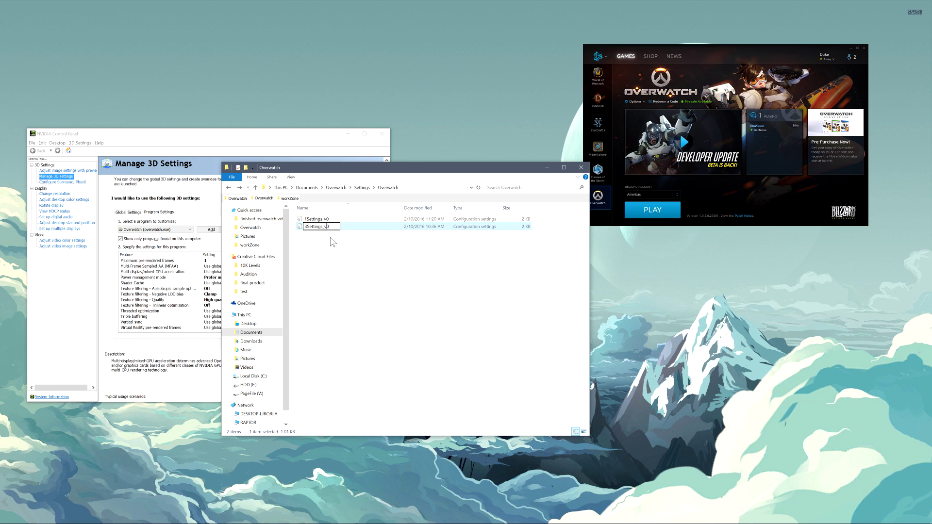
{"action": "key", "text": "BackSpace"}
{"action": "left_click", "coordinate": [346, 253]}
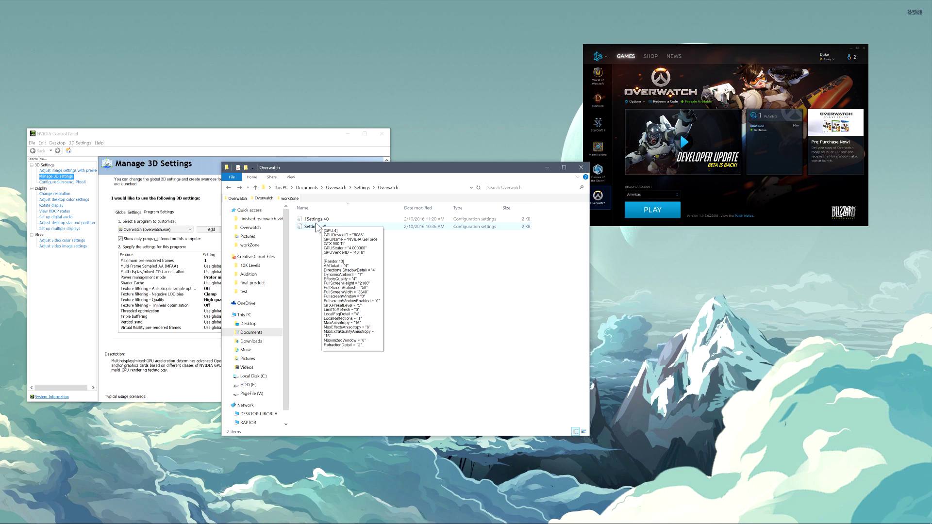
Check the render entries in the newly renamed Settings_v0 file and close it
{"action": "double_click", "coordinate": [315, 226]}
{"action": "scroll", "coordinate": [427, 250], "scroll_direction": "down", "scroll_amount": 2}
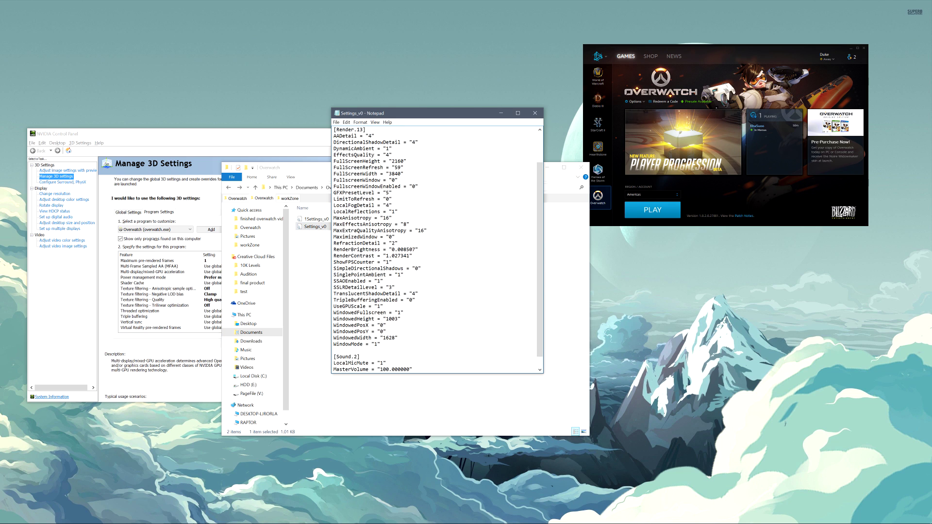
{"action": "left_click", "coordinate": [534, 112]}
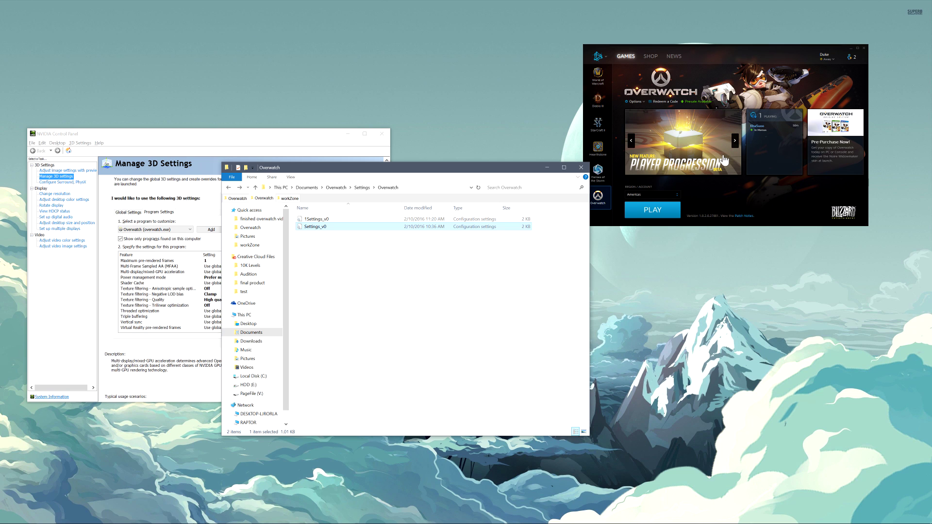
Rearrange the Blizzard launcher, File Explorer and NVIDIA Control Panel windows so the Manage 3D Settings page is uncovered
{"action": "left_click_drag", "start_coordinate": [737, 58], "coordinate": [757, 118]}
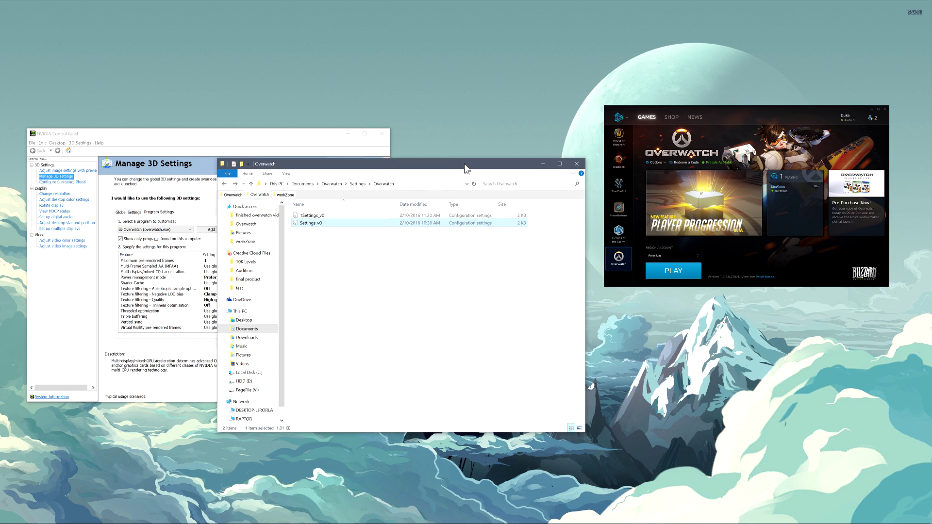
{"action": "left_click_drag", "start_coordinate": [468, 170], "coordinate": [478, 162]}
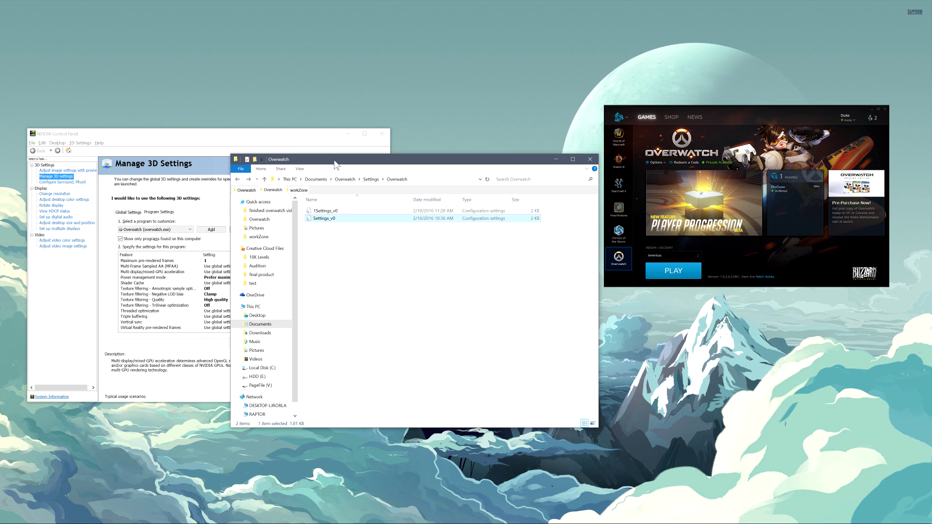
{"action": "left_click_drag", "start_coordinate": [335, 161], "coordinate": [498, 190]}
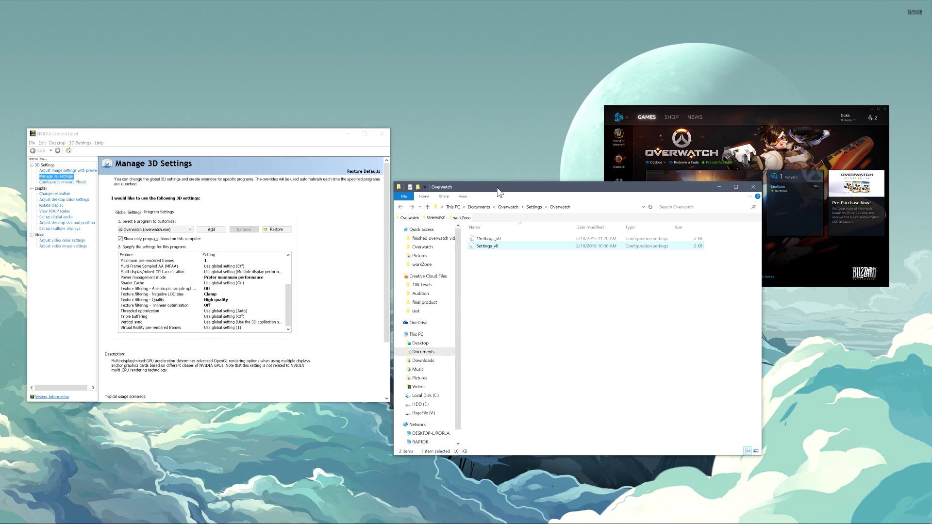
{"action": "left_click_drag", "start_coordinate": [238, 138], "coordinate": [223, 105]}
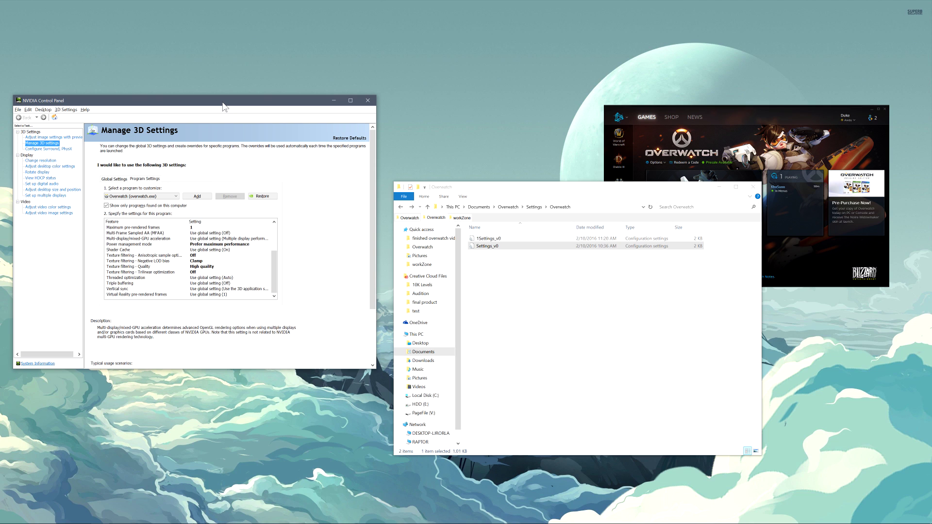
{"action": "left_click_drag", "start_coordinate": [223, 104], "coordinate": [233, 57]}
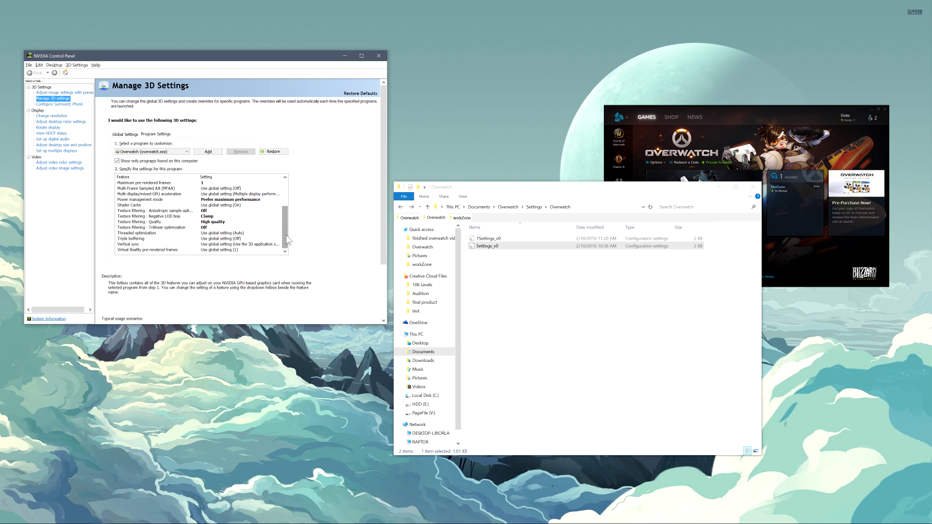
Review the Overwatch program settings on NVIDIA's Manage 3D Settings page, and bring the Overwatch settings folder window forward
{"action": "scroll", "coordinate": [266, 233], "scroll_direction": "up", "scroll_amount": 1}
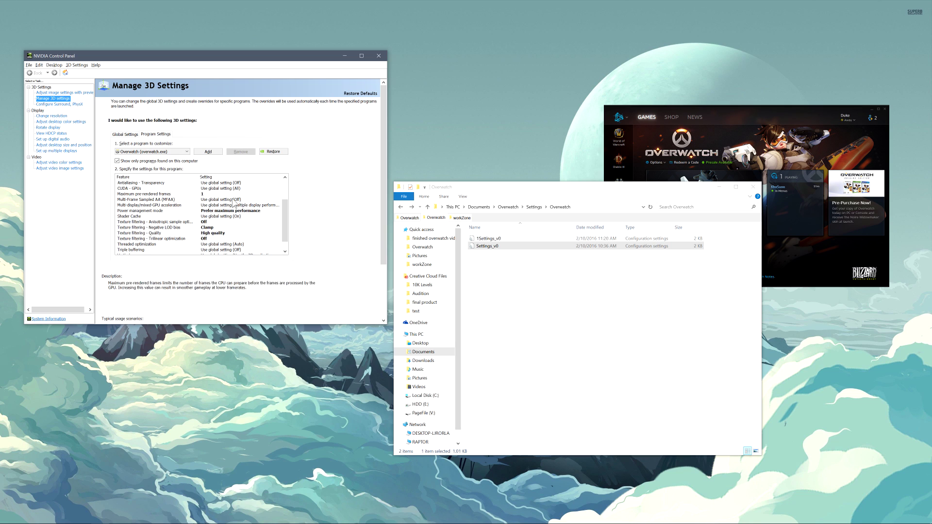
{"action": "scroll", "coordinate": [289, 223], "scroll_direction": "down", "scroll_amount": 1}
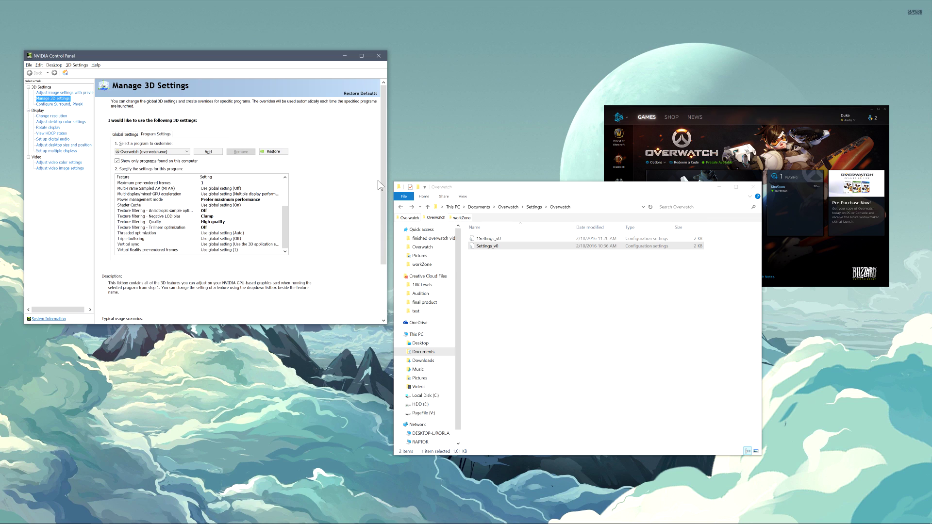
{"action": "scroll", "coordinate": [386, 198], "scroll_direction": "down", "scroll_amount": 1}
{"action": "scroll", "coordinate": [385, 198], "scroll_direction": "up", "scroll_amount": 3}
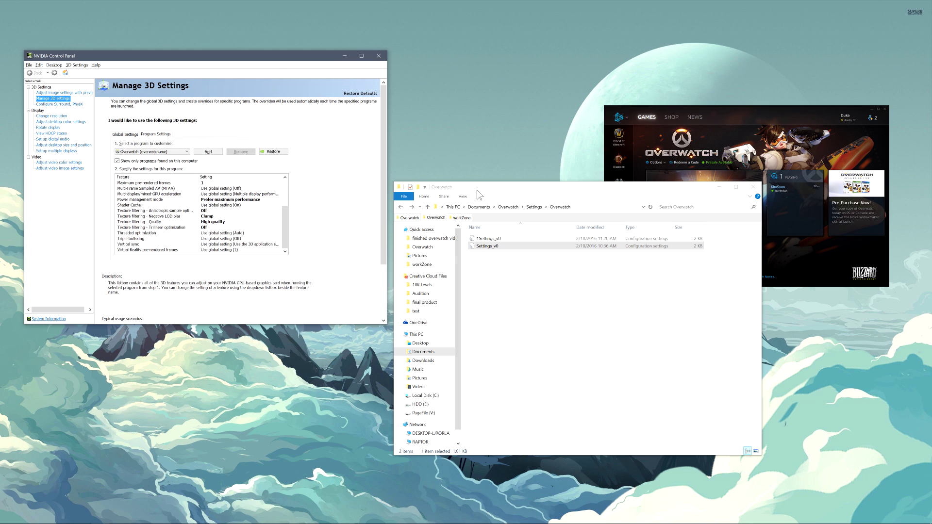
{"action": "left_click_drag", "start_coordinate": [528, 189], "coordinate": [463, 202]}
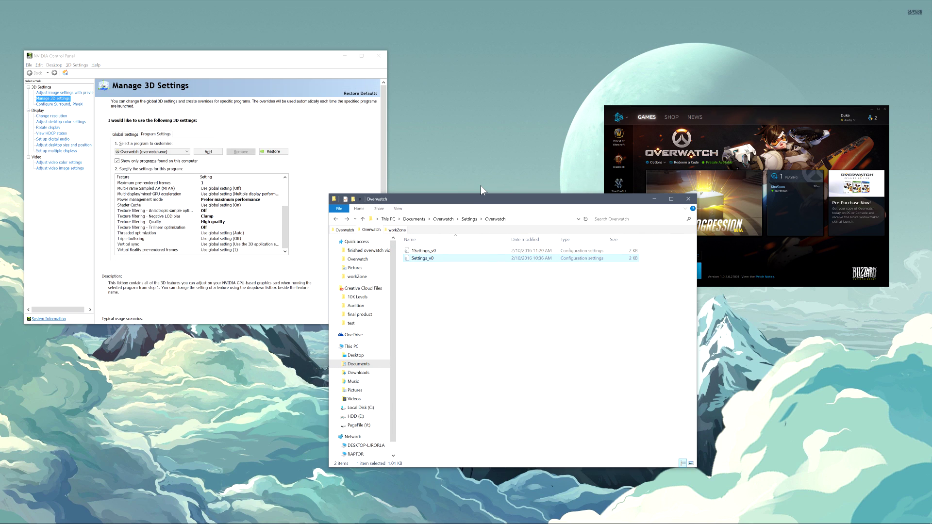